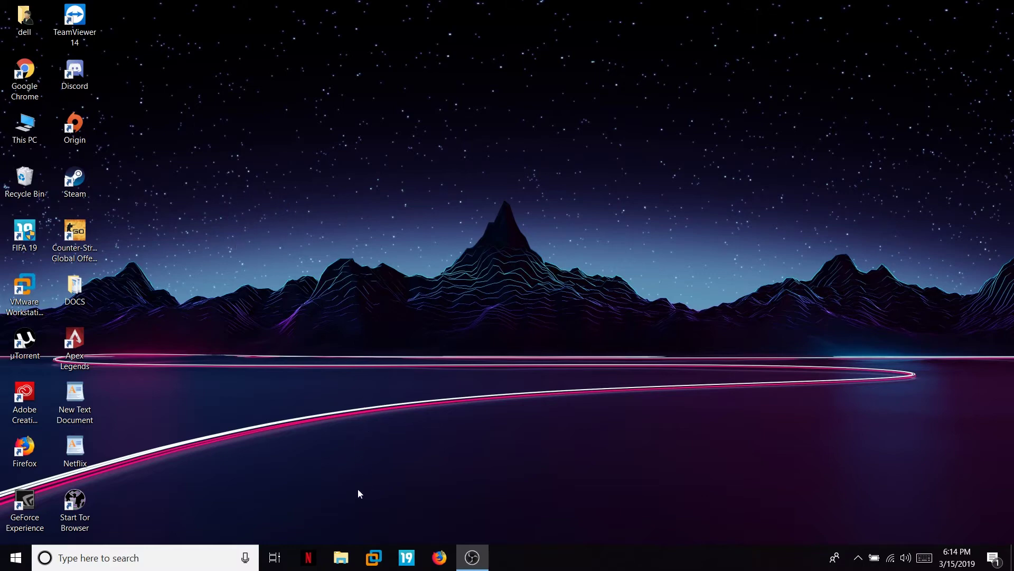
# Search 'kali linux download' in Chrome and open the official kali.org downloads page.
pyautogui.doubleClick(24, 77)
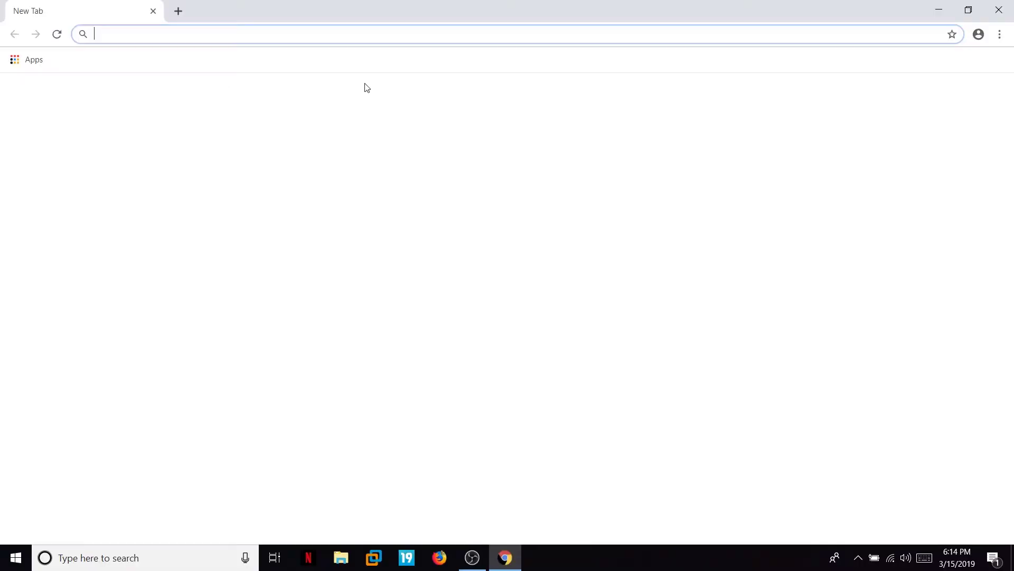
pyautogui.write('kali li')
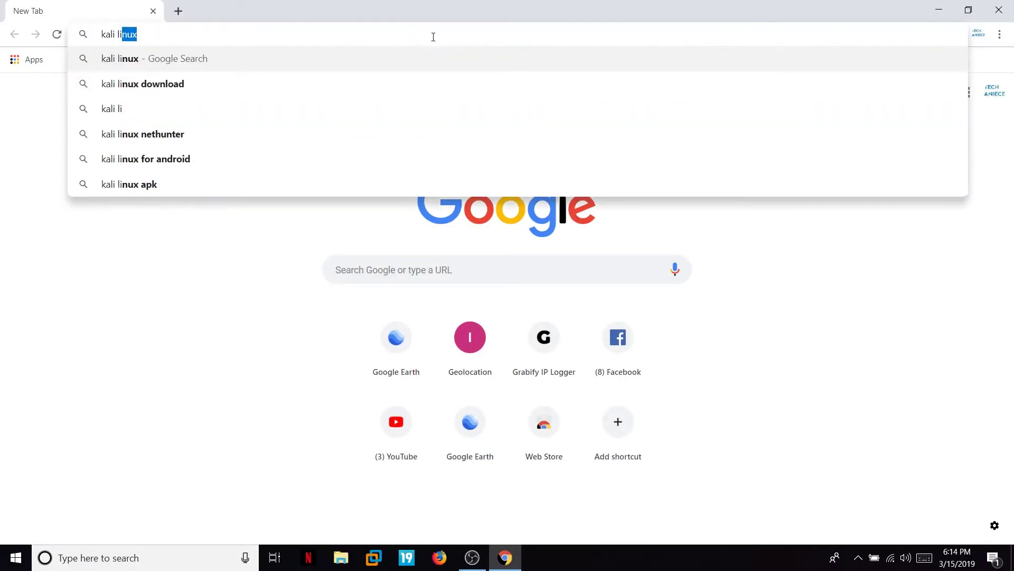
pyautogui.click(338, 84)
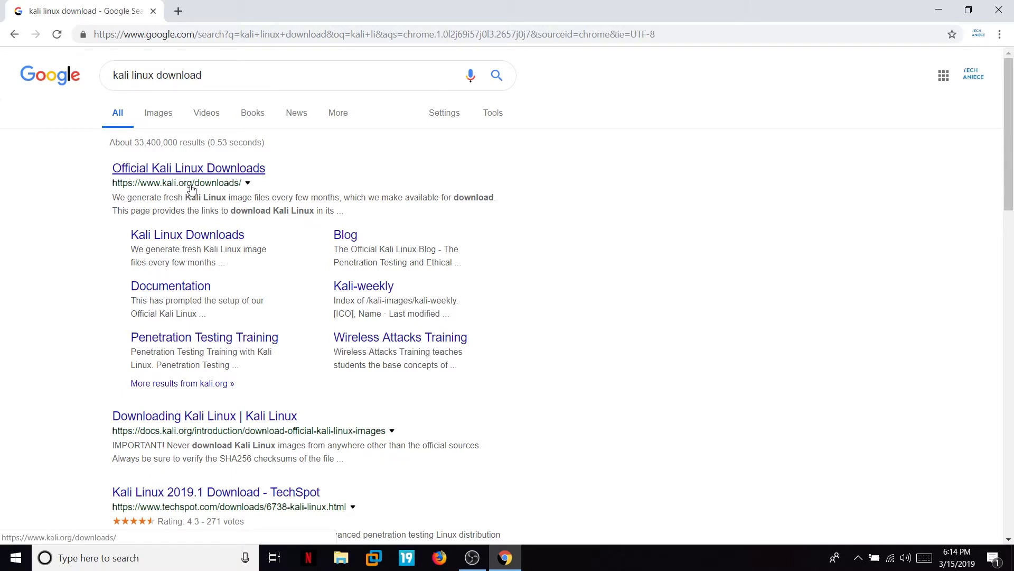
pyautogui.click(214, 168)
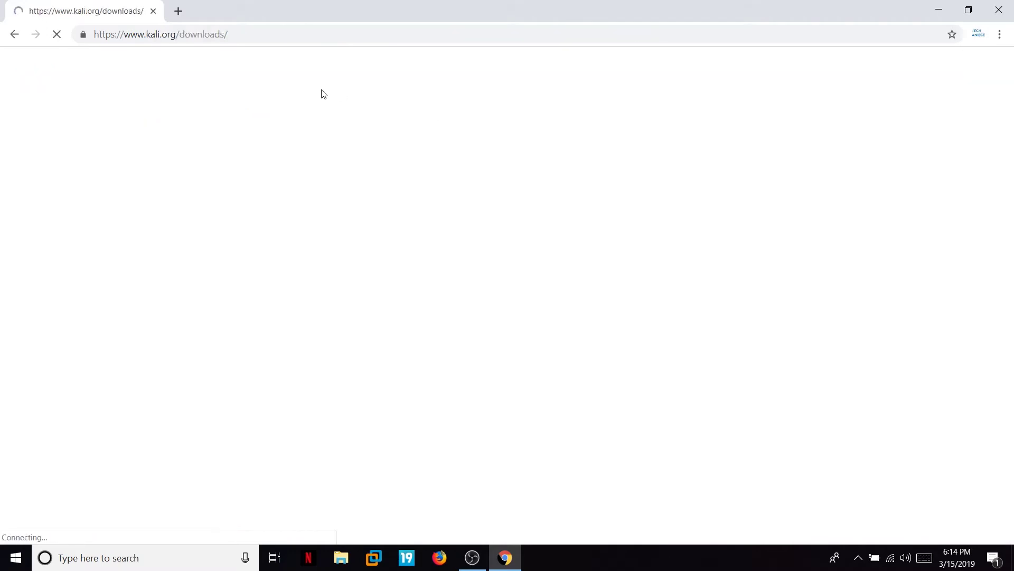
pyautogui.scroll(-2, 237, 238)
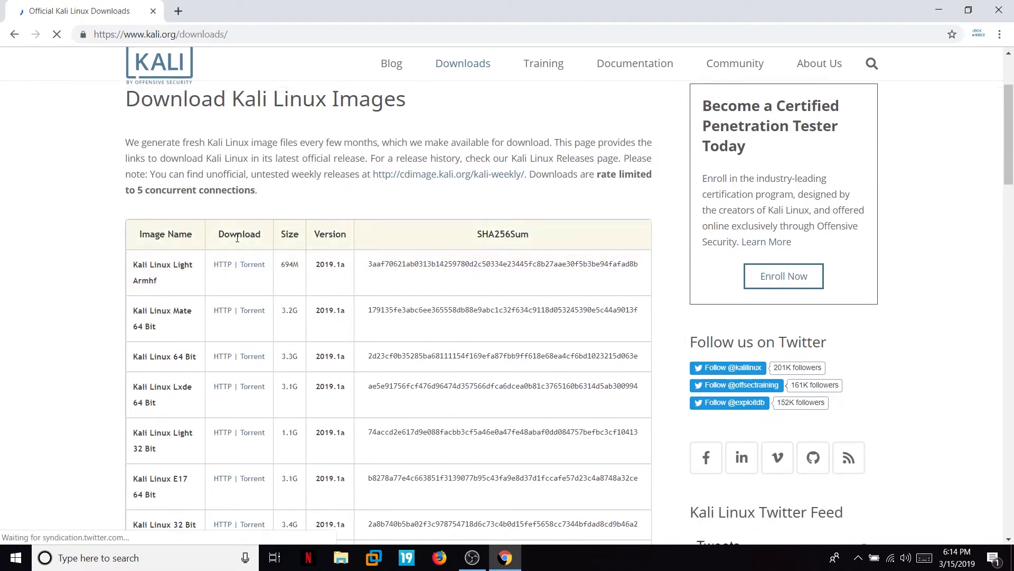
pyautogui.scroll(-2, 237, 238)
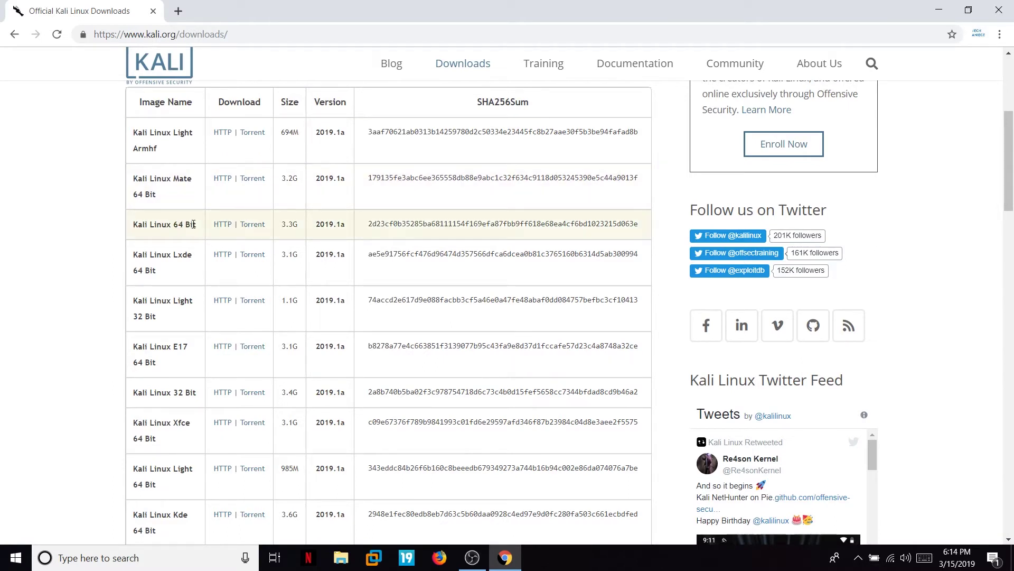
# Start the HTTP download of the Kali Linux 64 Bit 2019.1a ISO.
pyautogui.moveTo(133, 228); pyautogui.dragTo(203, 228)
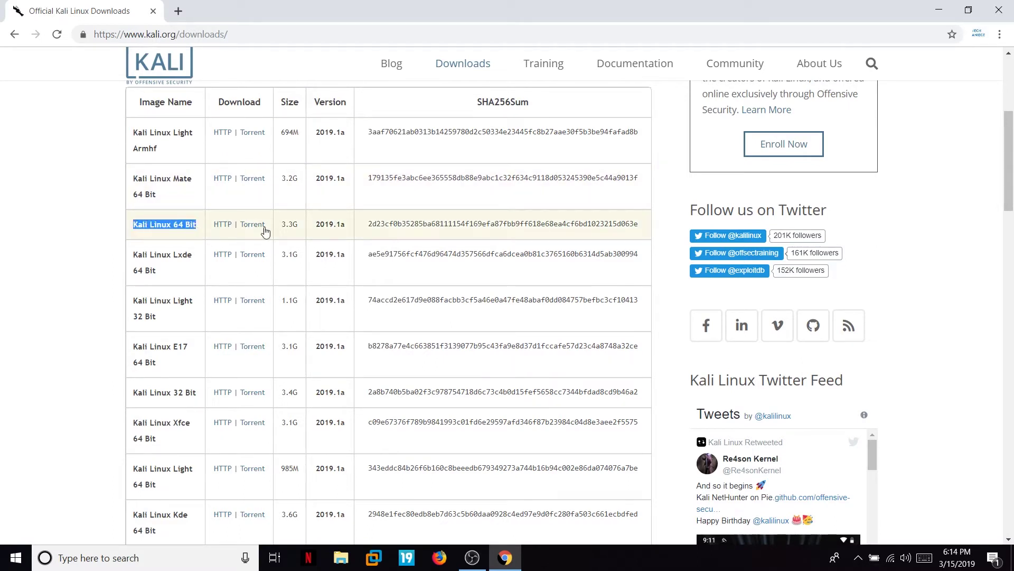
pyautogui.click(295, 227)
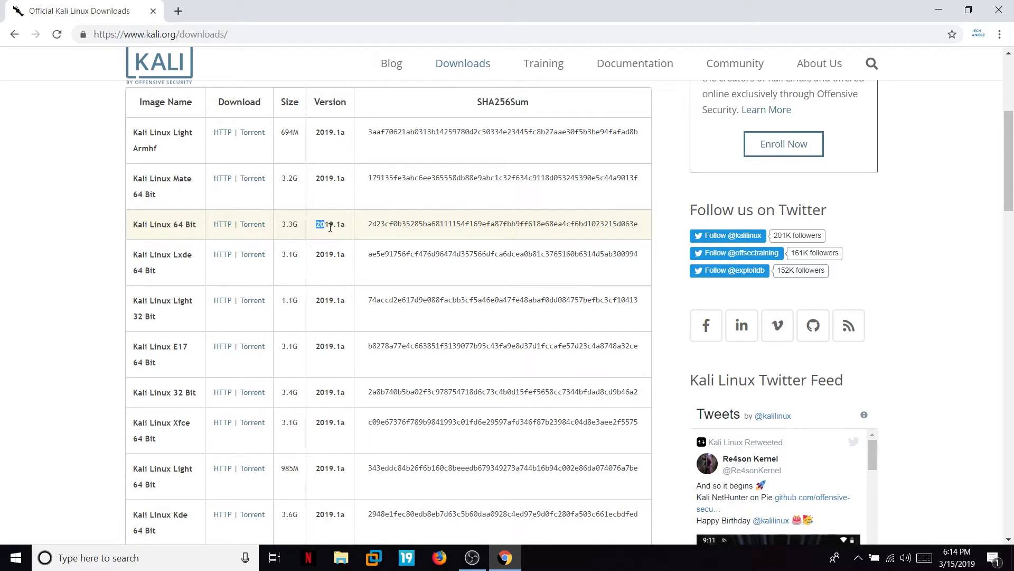
pyautogui.moveTo(330, 227); pyautogui.dragTo(347, 231)
pyautogui.click(100, 235)
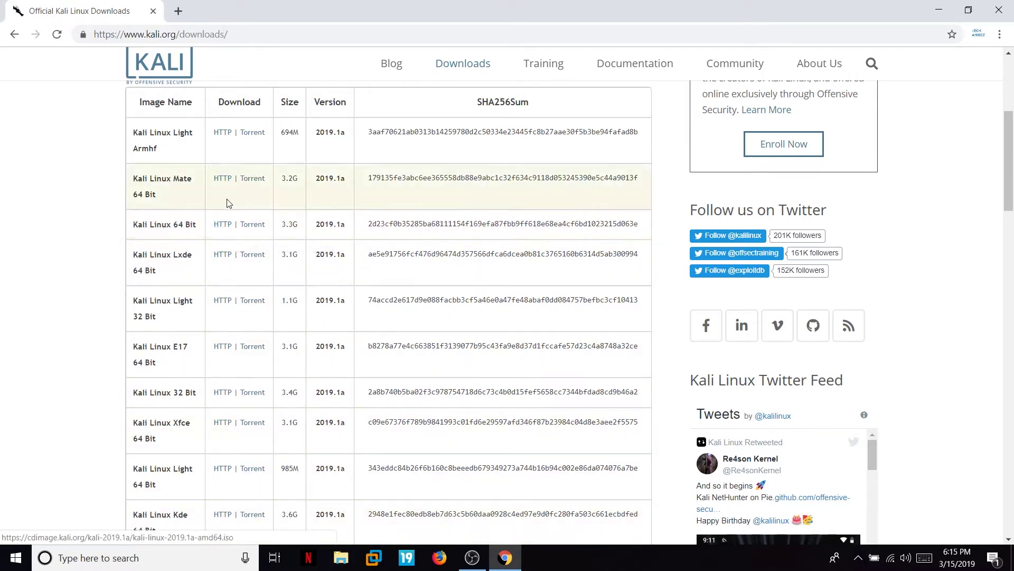
pyautogui.click(222, 226)
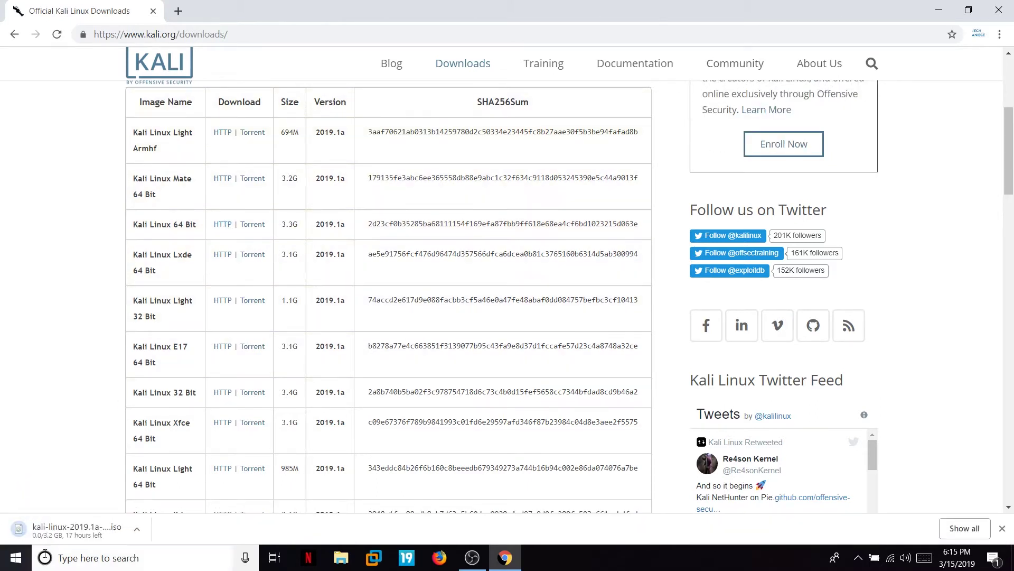
pyautogui.click(1002, 529)
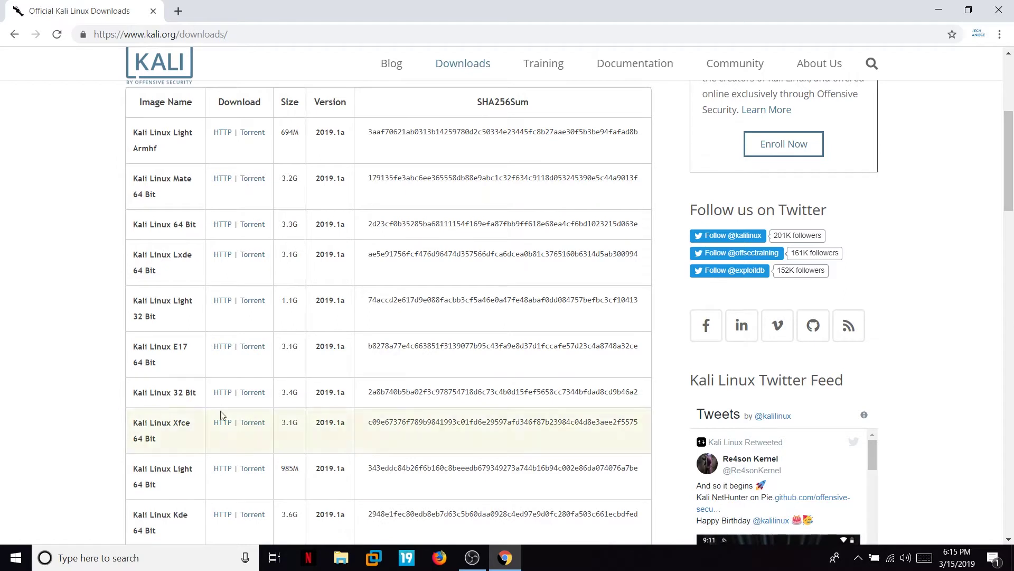
# Check the existing kali-linux-2019.1a-amd64 ISO and its size in the file browser.
pyautogui.hotkey('alt', 'Tab')
pyautogui.doubleClick(153, 87)
pyautogui.click(174, 87)
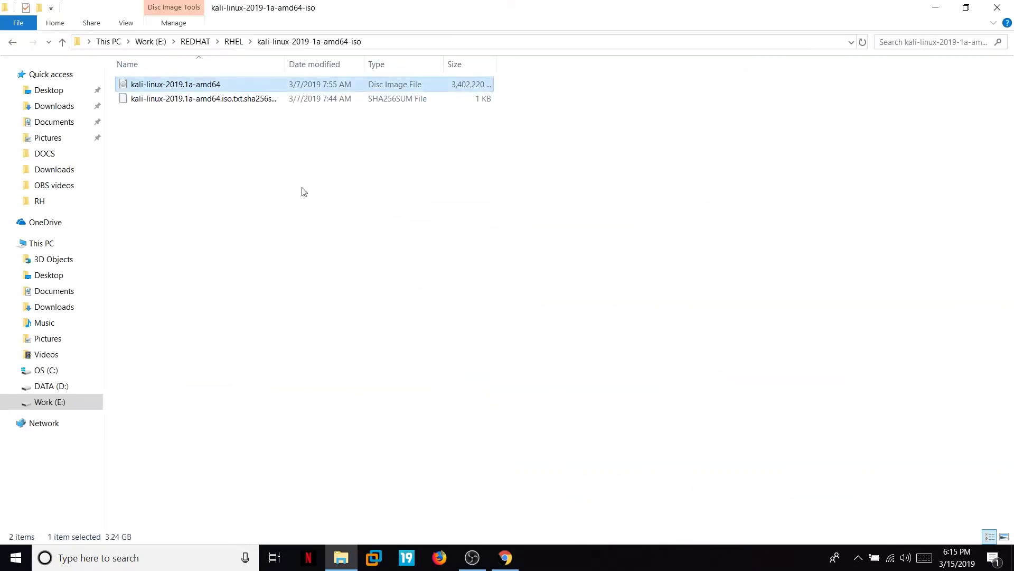
pyautogui.click(302, 191)
pyautogui.click(214, 86)
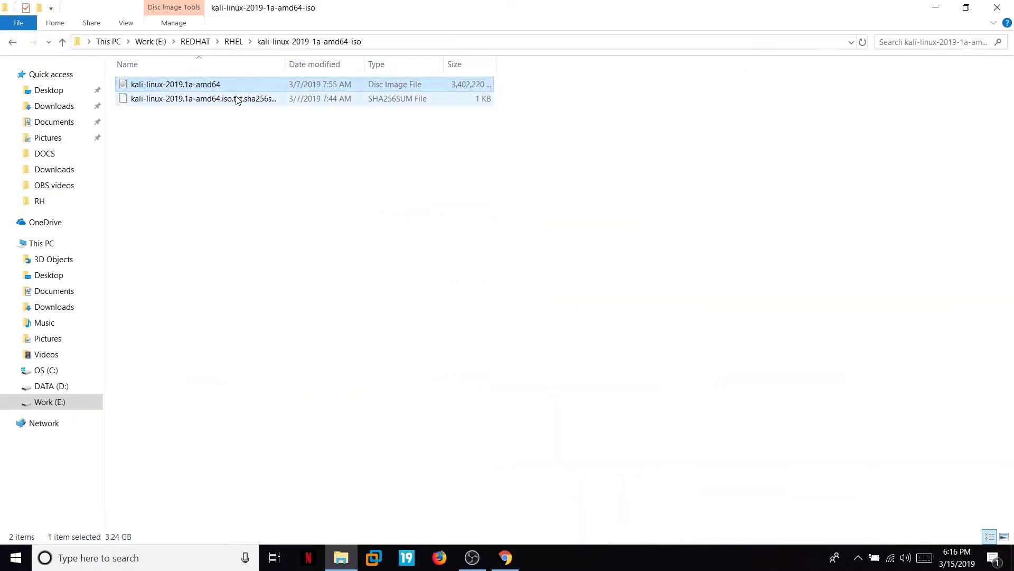
pyautogui.click(935, 8)
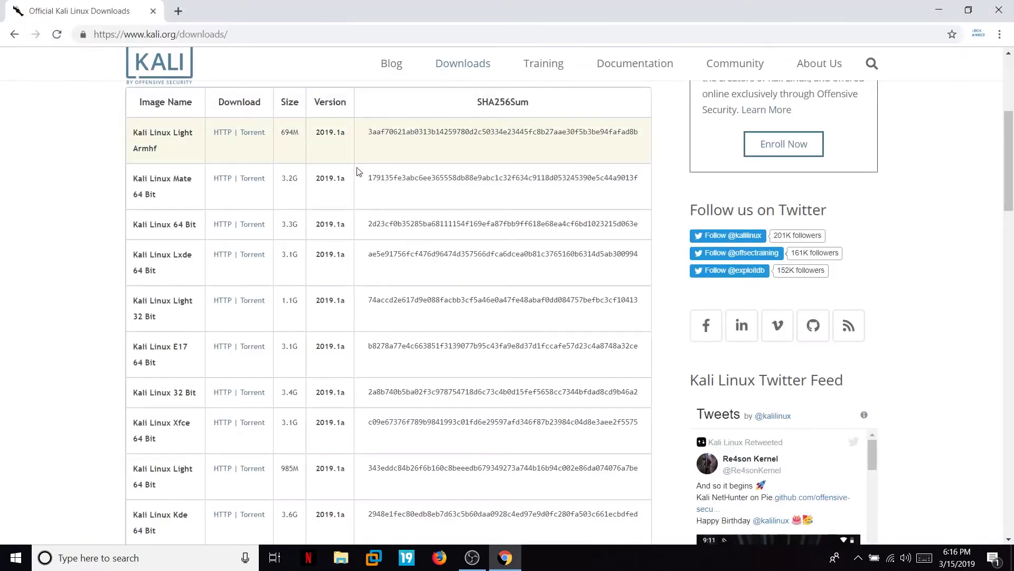
# Open the VMware Workstation Pro download page in a new tab, then quit Chrome.
pyautogui.click(182, 12)
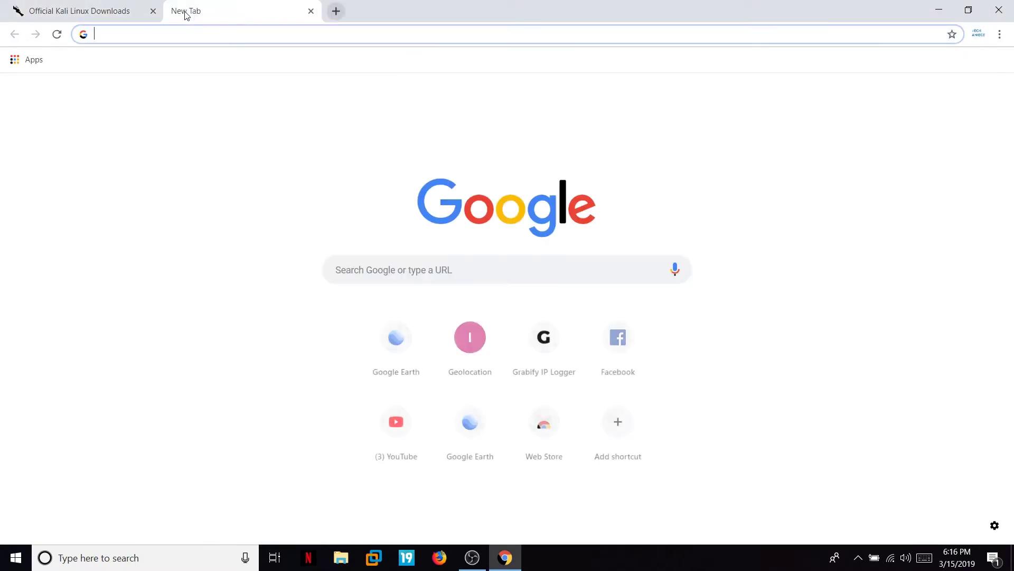
pyautogui.write('vmware')
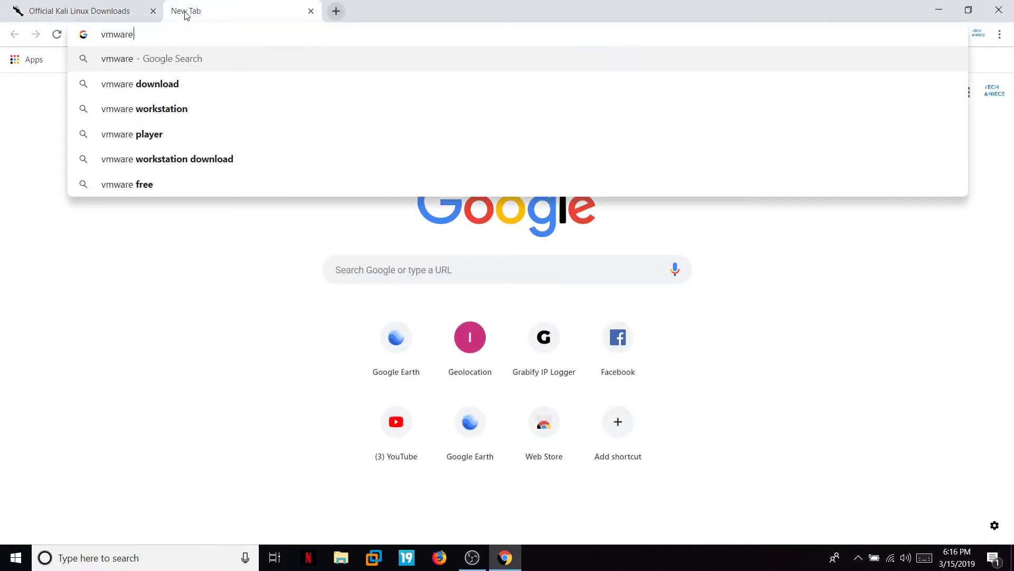
pyautogui.press('Down')
pyautogui.press('Down')
pyautogui.press('Return')
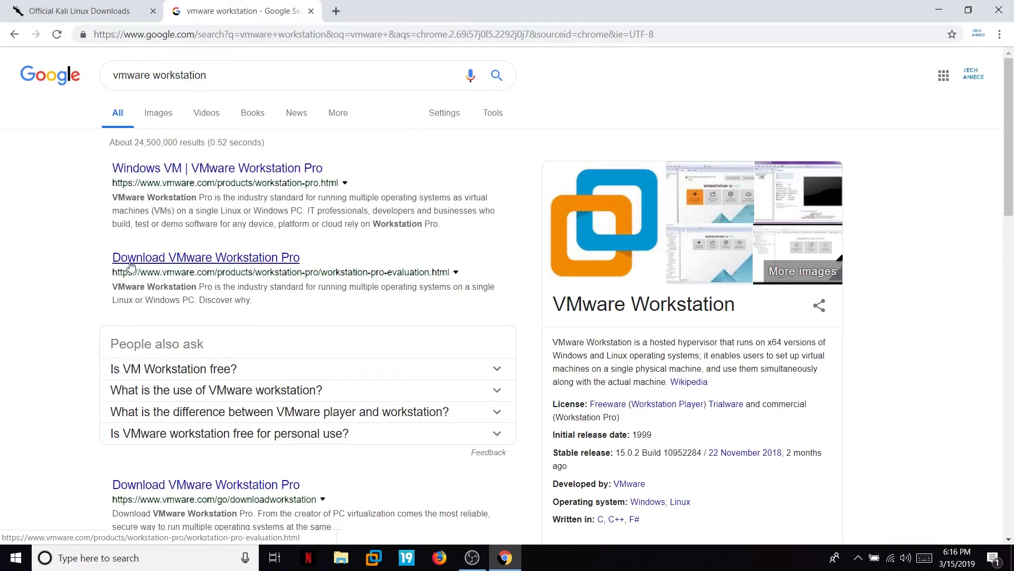
pyautogui.click(257, 263)
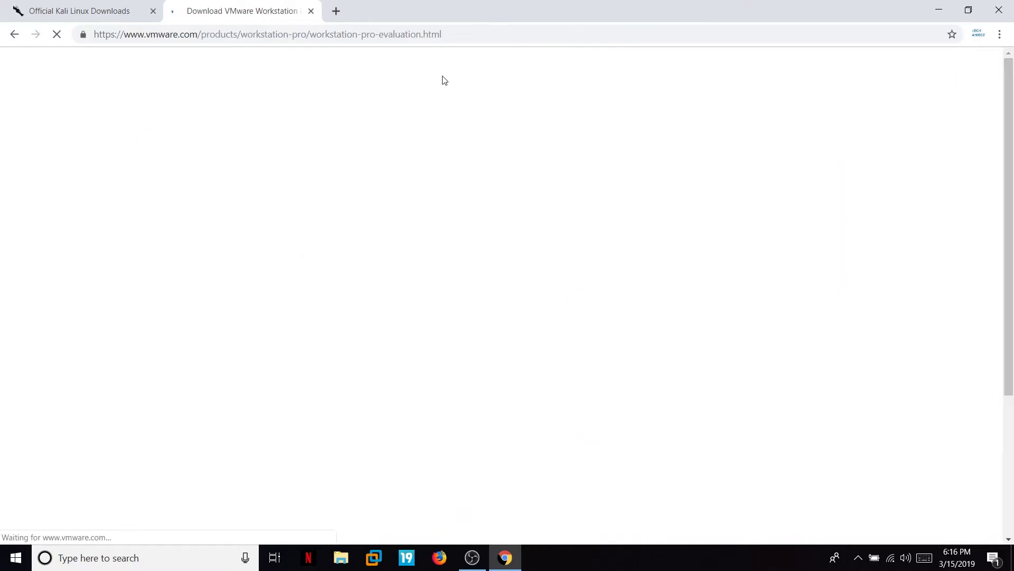
pyautogui.scroll(-4, 576, 251)
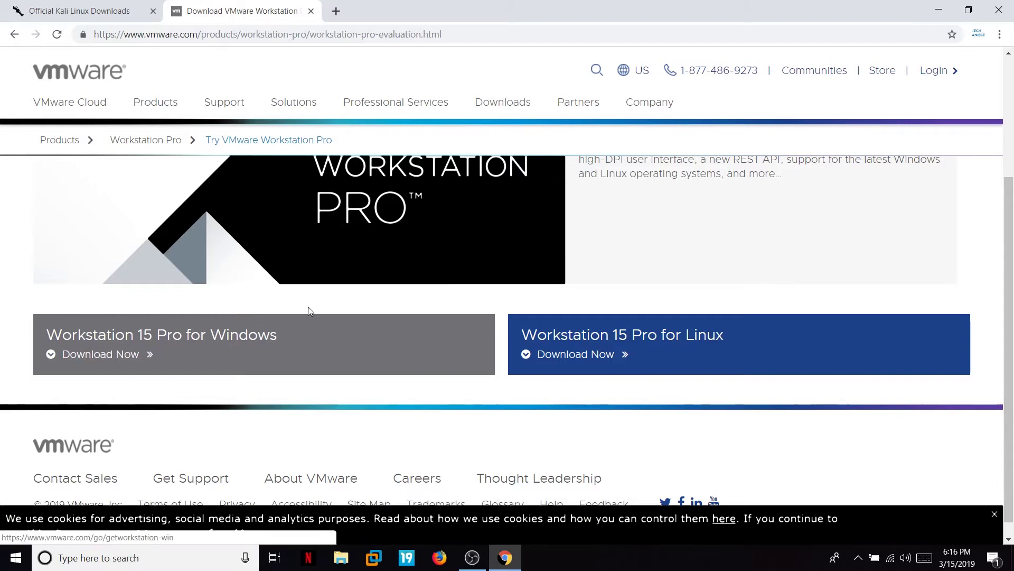
pyautogui.click(997, 10)
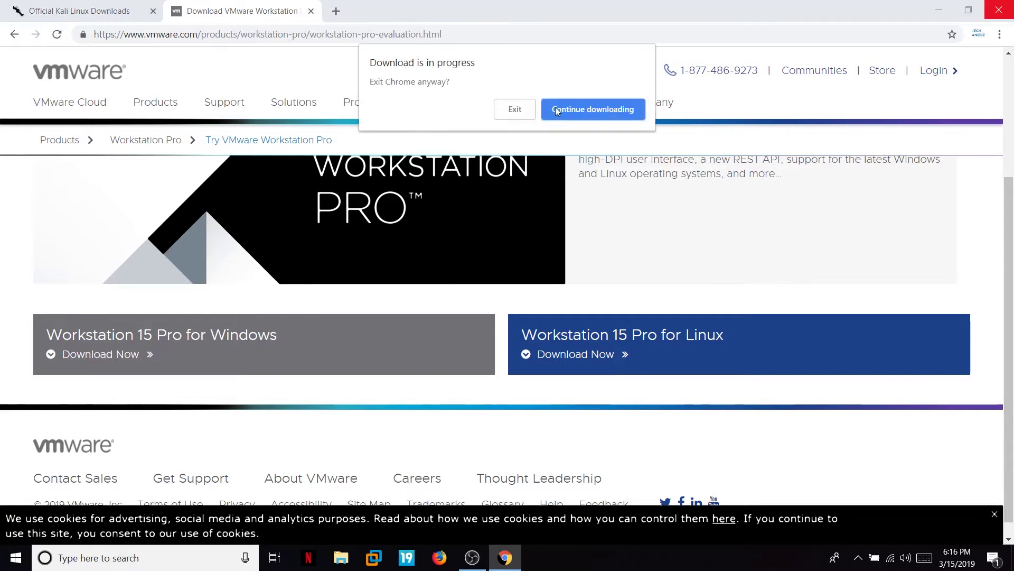
# Exit Chrome despite the running download and launch VMware Workstation from the desktop.
pyautogui.click(522, 111)
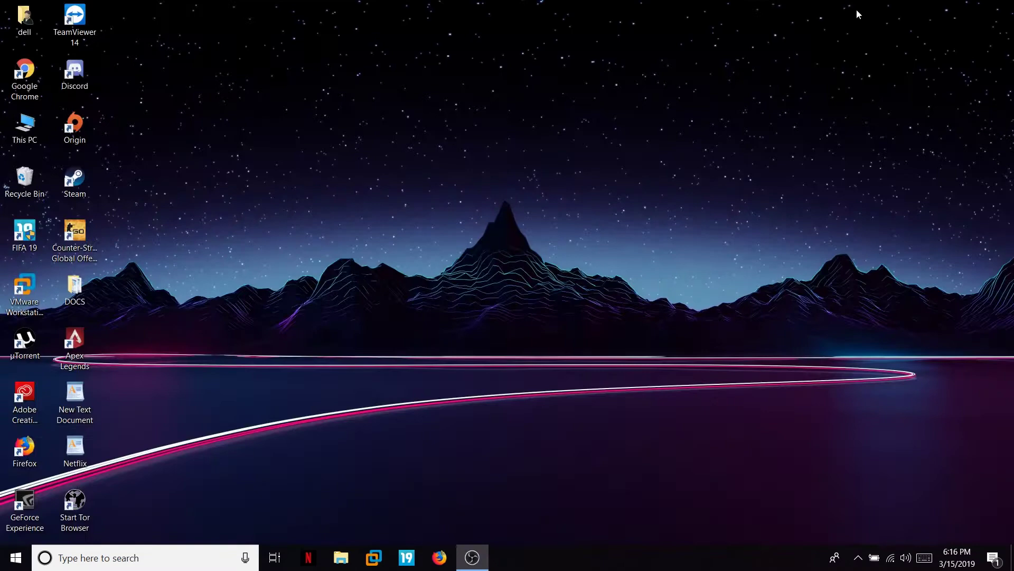
pyautogui.rightClick(331, 128)
pyautogui.click(358, 169)
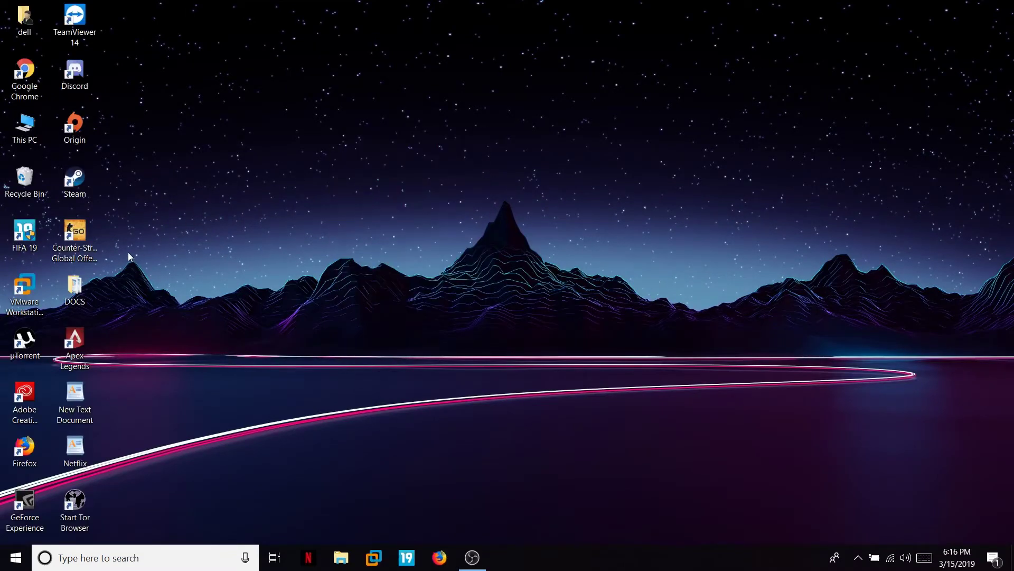
pyautogui.click(22, 305)
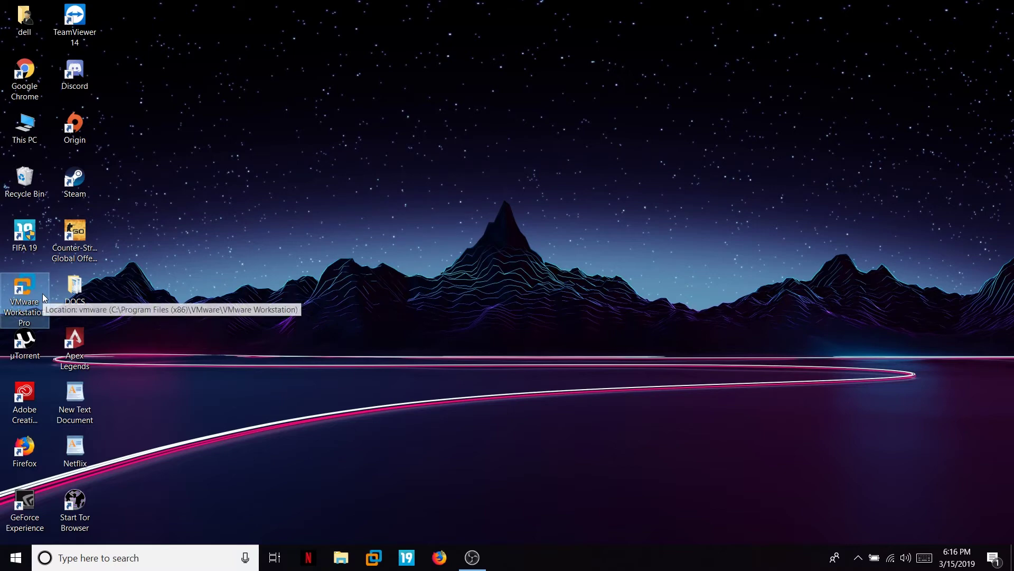
pyautogui.doubleClick(33, 301)
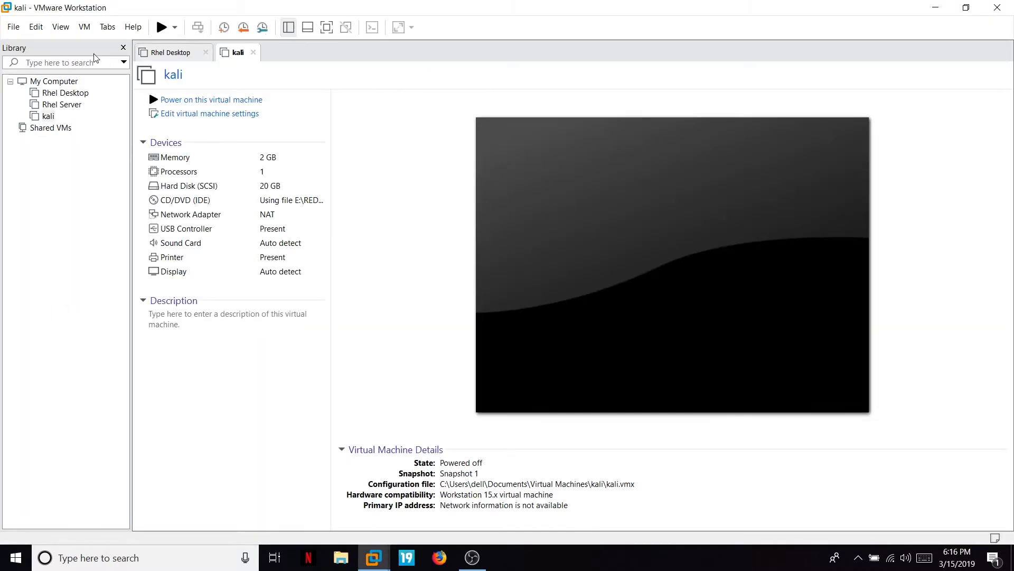
# Close the kali and Rhel Desktop virtual machine tabs.
pyautogui.click(254, 53)
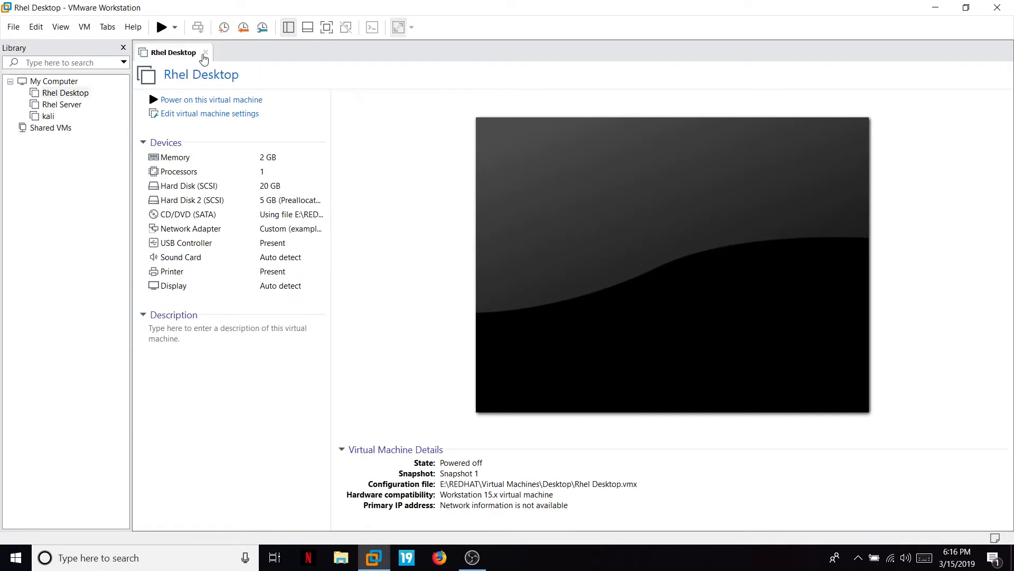
pyautogui.click(205, 54)
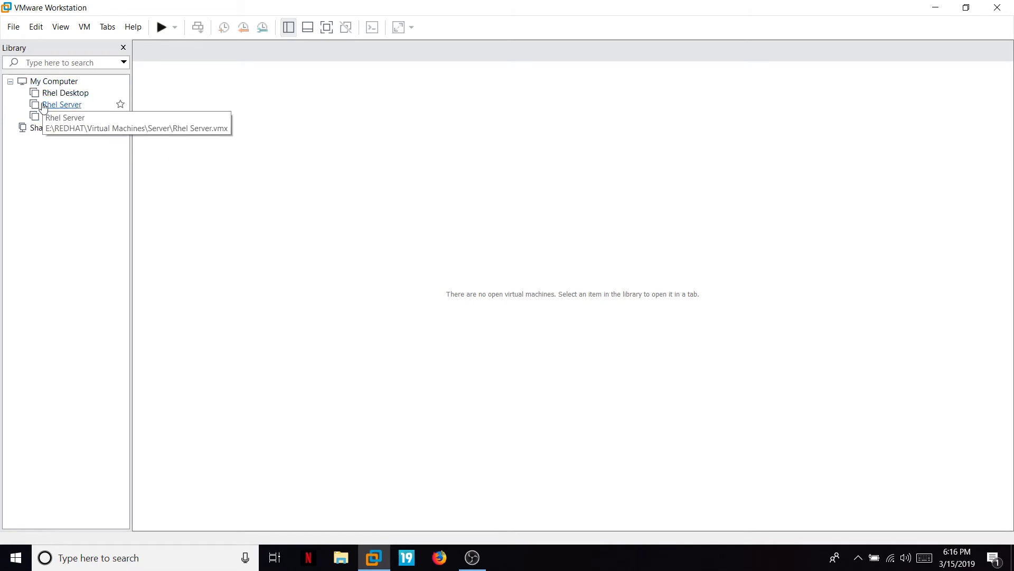
pyautogui.click(14, 27)
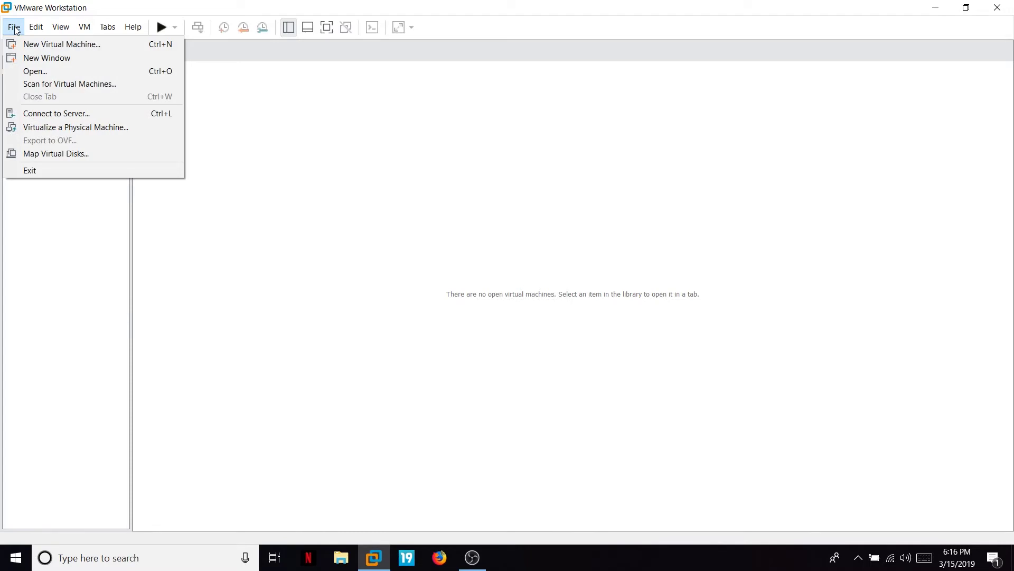
# Start the New Virtual Machine Wizard and choose installing from an installer disc image (ISO).
pyautogui.click(55, 46)
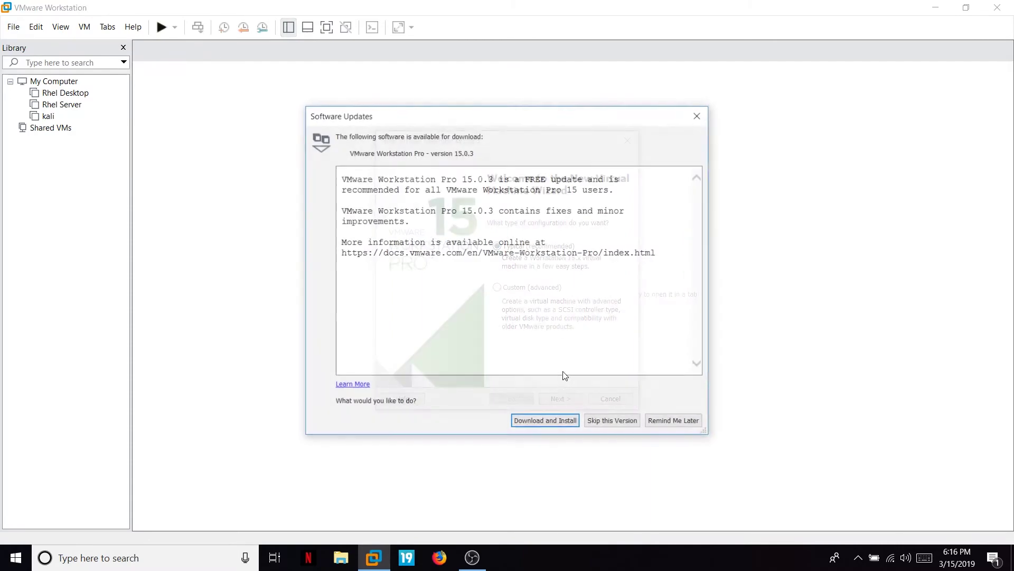
pyautogui.click(697, 116)
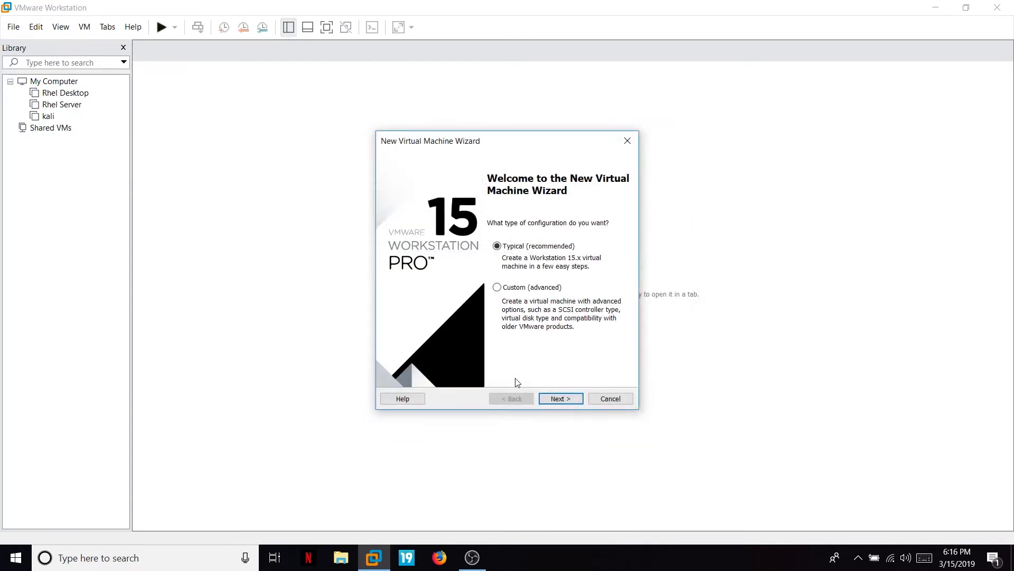
pyautogui.click(558, 398)
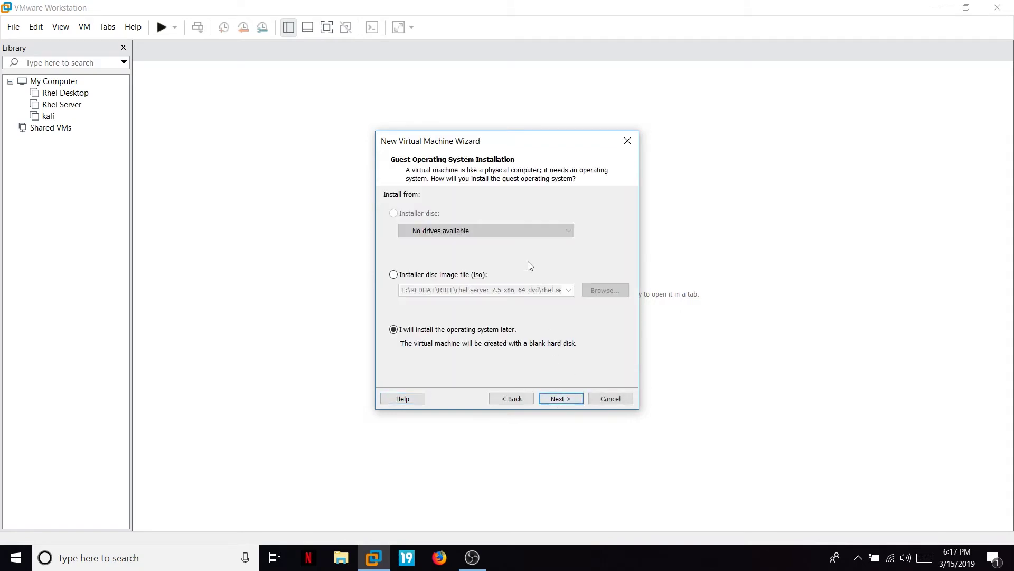
pyautogui.click(394, 275)
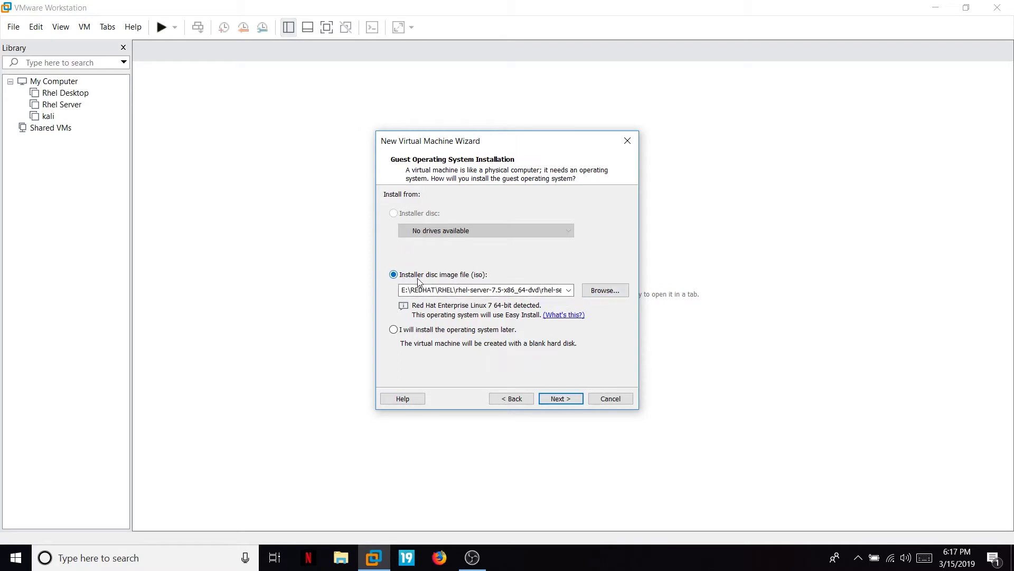
# Select the kali-linux-2019.1a-amd64 ISO as the installer disc image and continue.
pyautogui.click(606, 292)
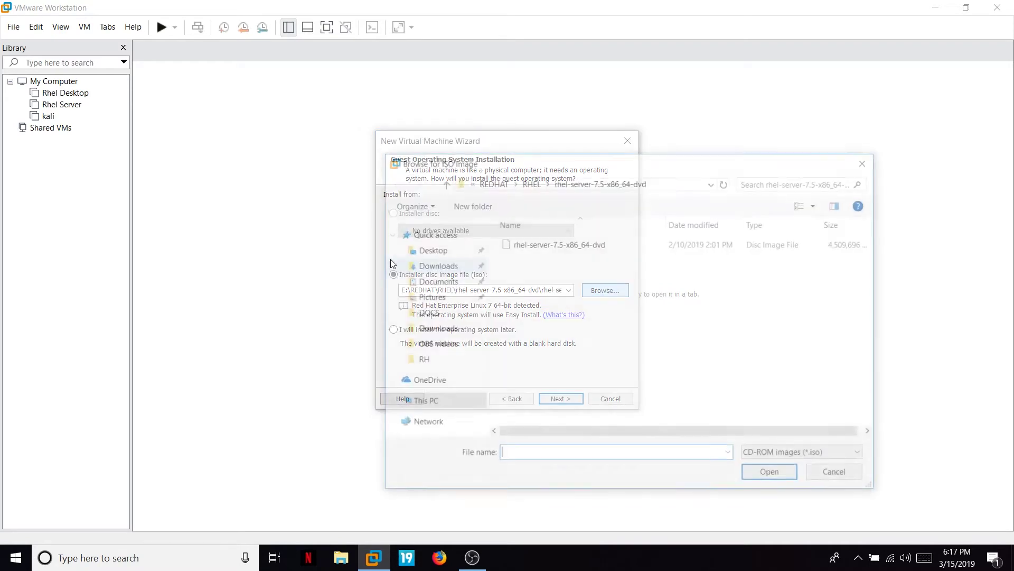
pyautogui.hotkey('alt', 'Up')
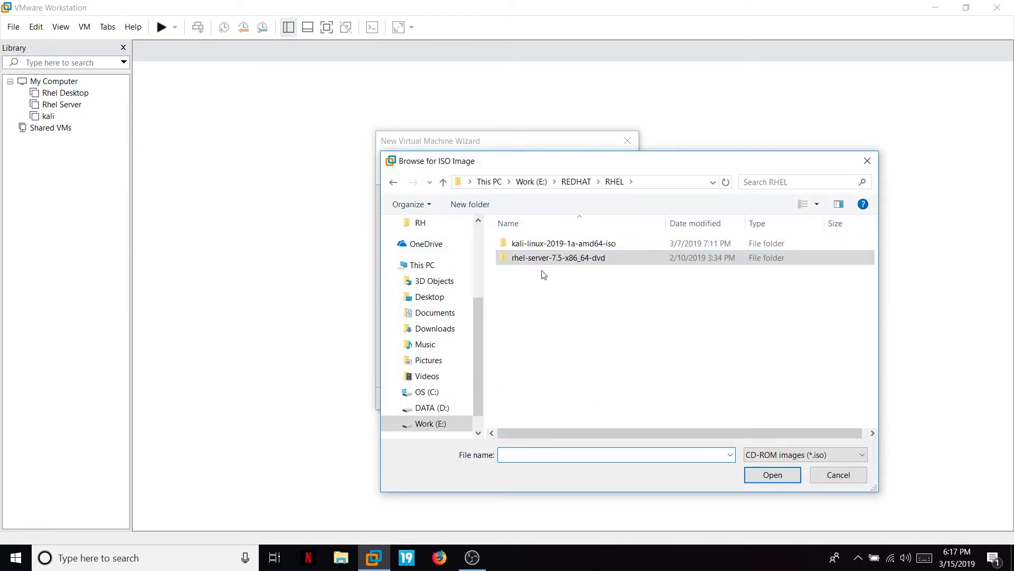
pyautogui.click(545, 244)
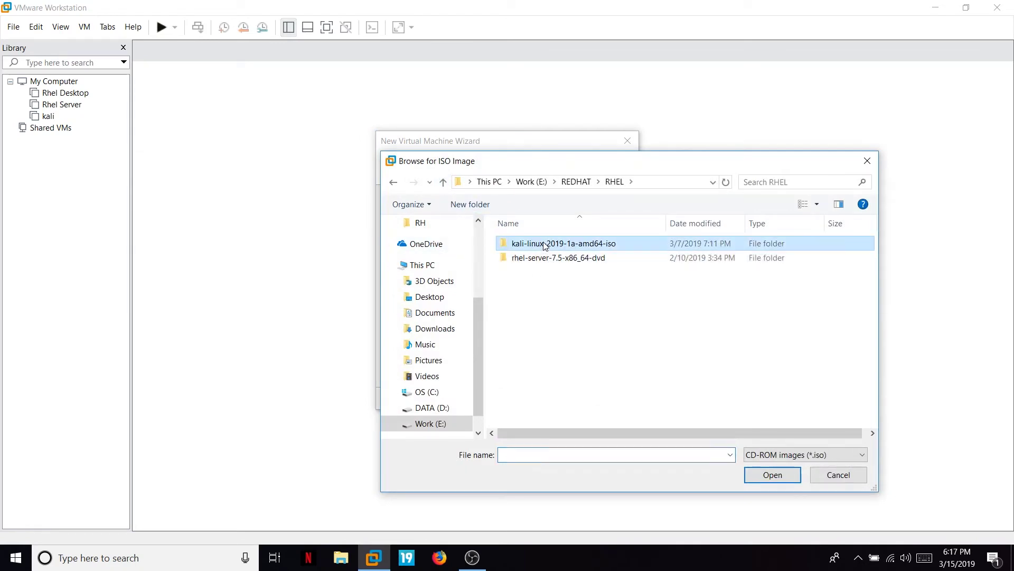
pyautogui.doubleClick(544, 245)
pyautogui.click(544, 245)
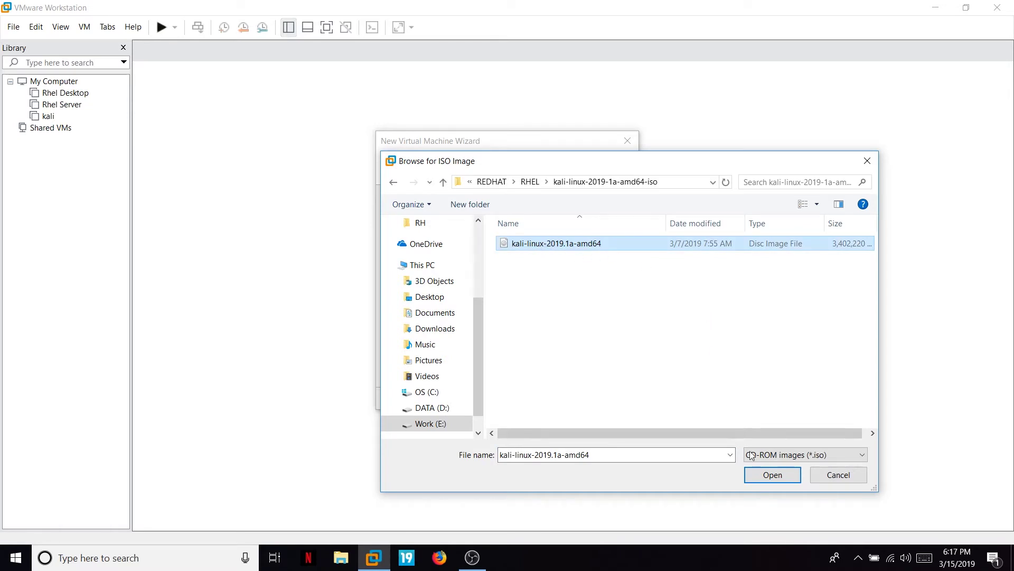
pyautogui.click(772, 475)
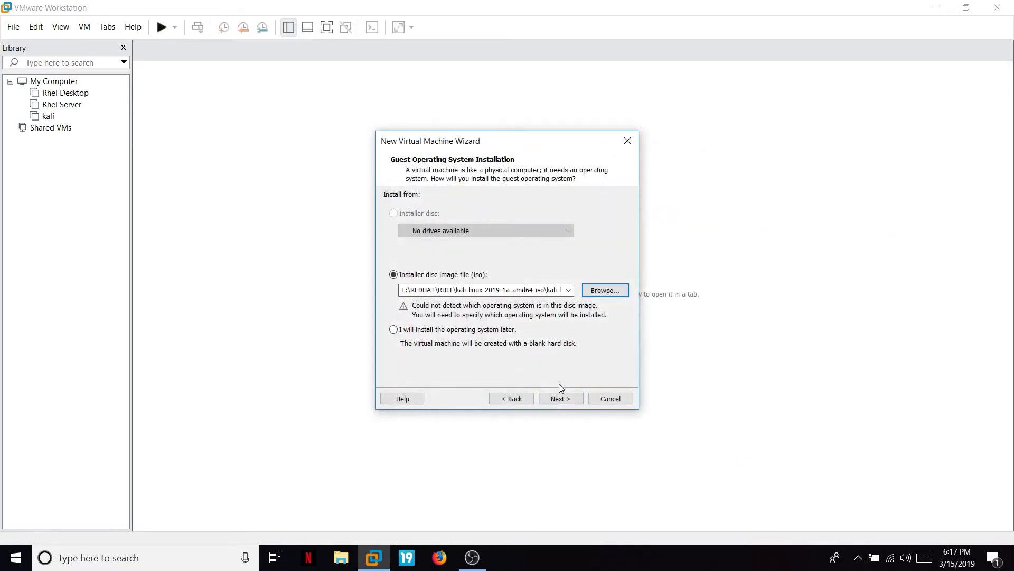
pyautogui.click(561, 399)
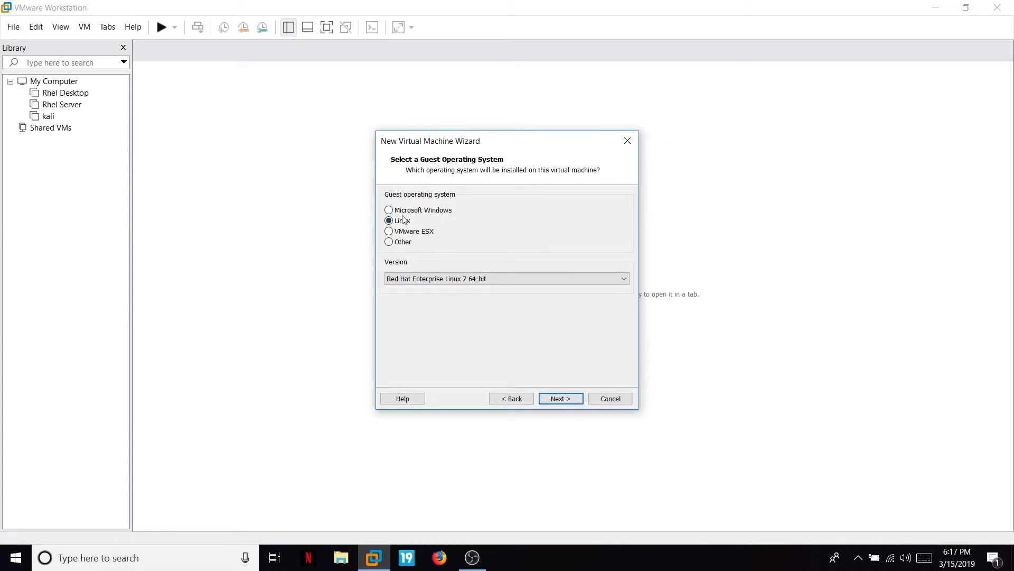
# Choose Debian 9.x 64-bit as the Linux guest version and continue.
pyautogui.click(423, 280)
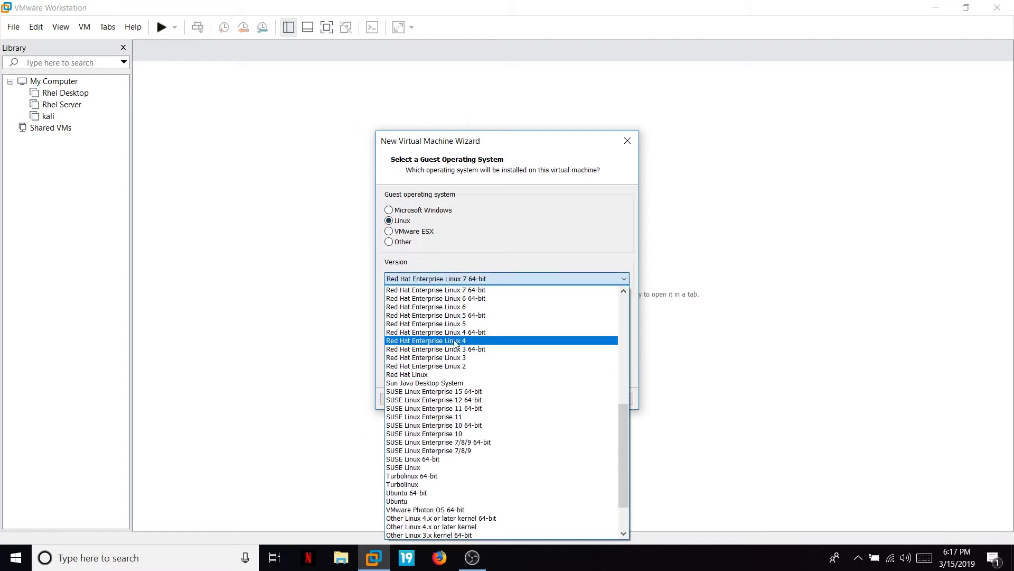
pyautogui.scroll(-3, 444, 354)
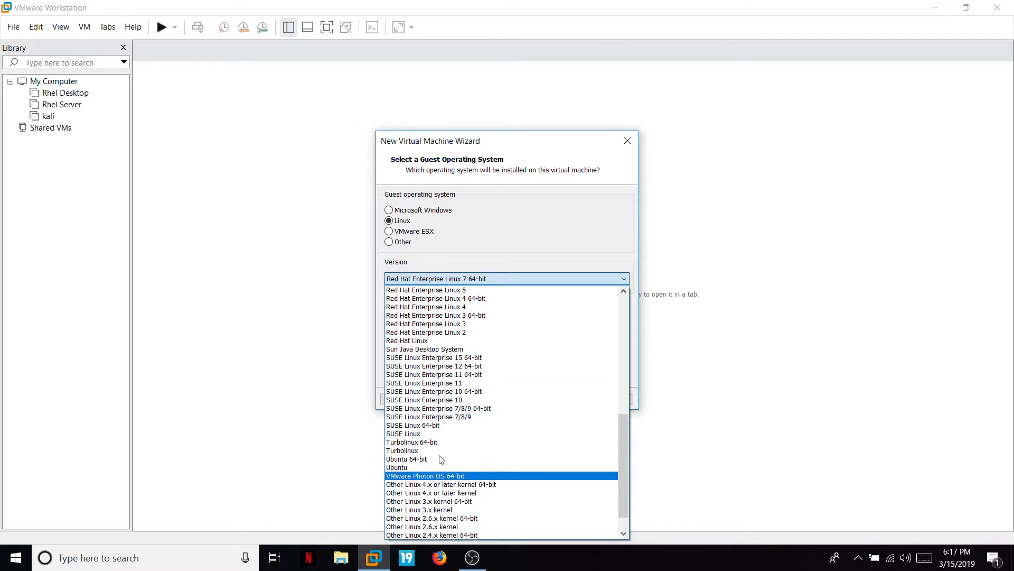
pyautogui.scroll(10, 418, 338)
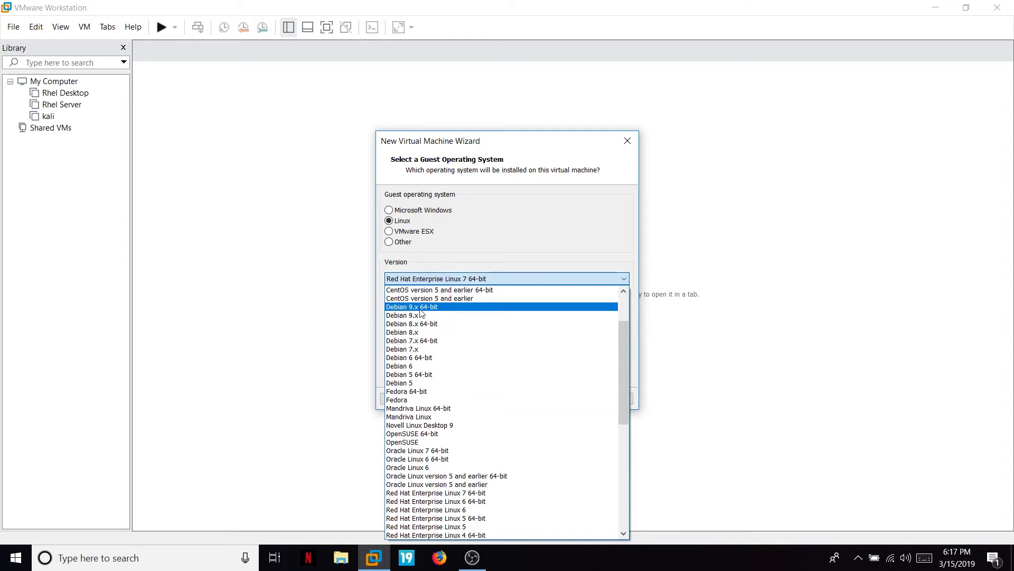
pyautogui.click(427, 307)
pyautogui.click(560, 398)
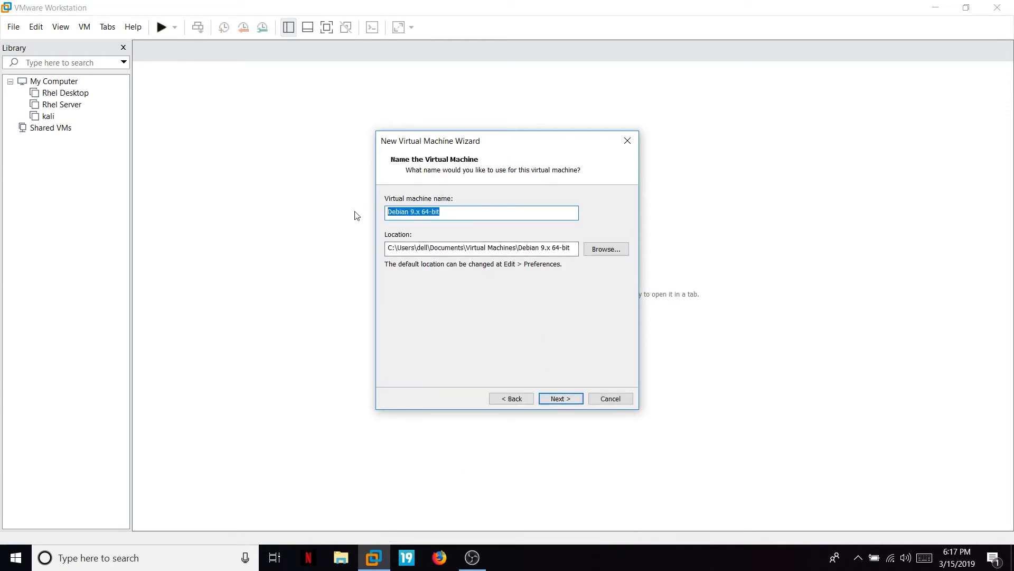
# Name the VM kalitest and store its 20 GB virtual disk as a single file.
pyautogui.write('kalit')
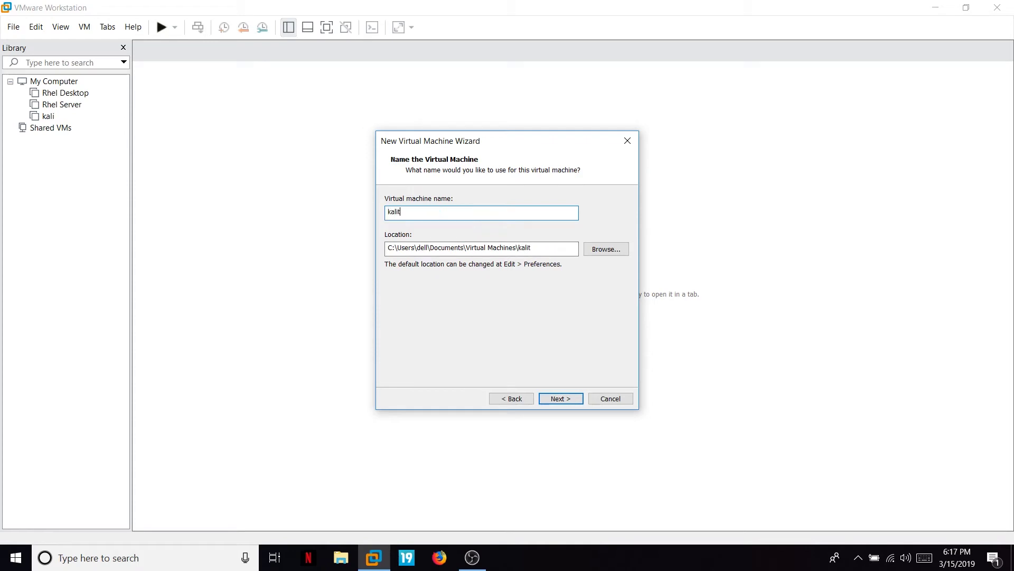
pyautogui.write('est')
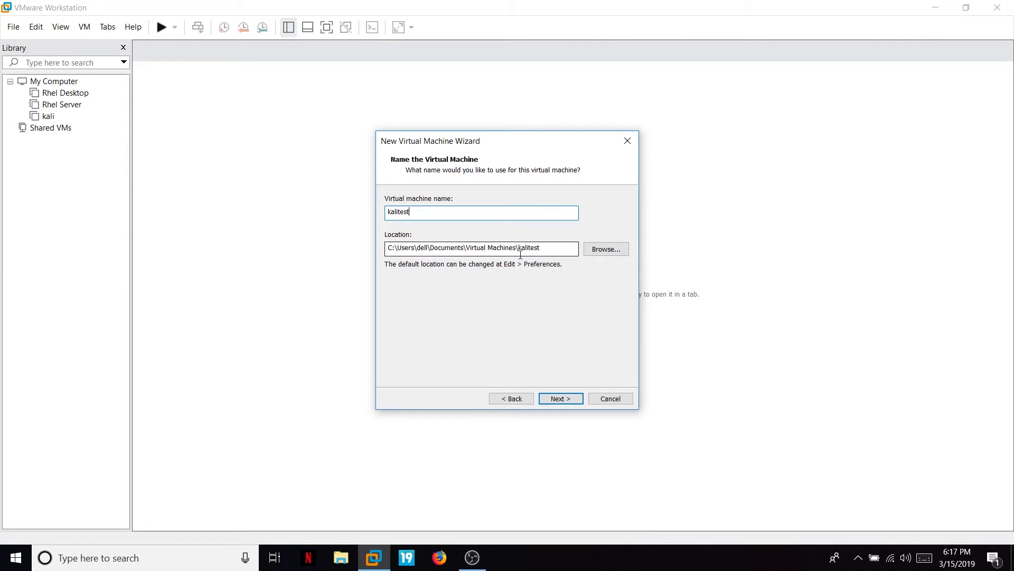
pyautogui.click(564, 398)
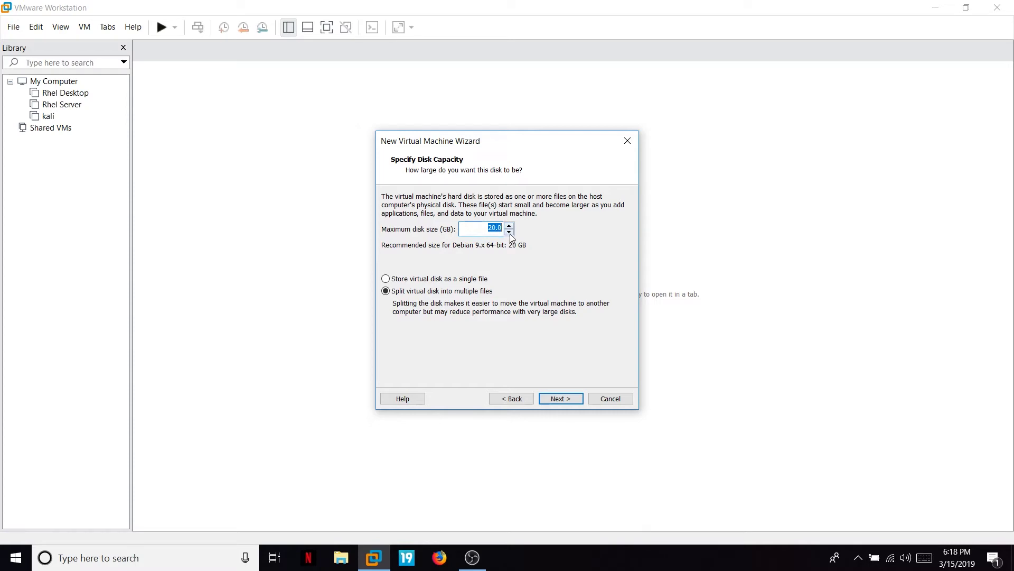
pyautogui.click(443, 279)
pyautogui.click(560, 398)
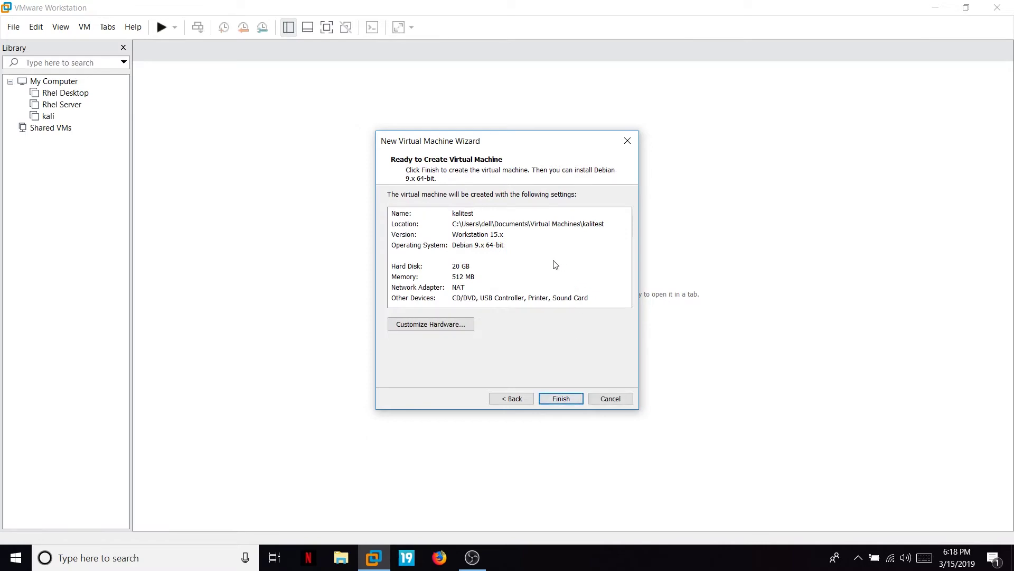
# Raise kalitest's memory to 2048 MB in Customize Hardware, reviewing the network and CD/DVD settings.
pyautogui.click(442, 324)
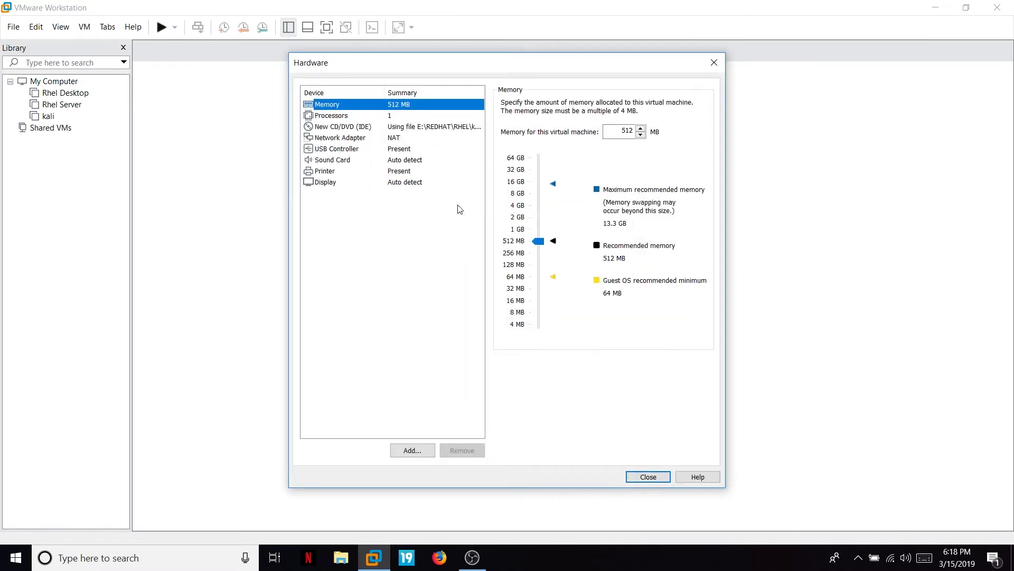
pyautogui.moveTo(538, 241); pyautogui.dragTo(539, 220)
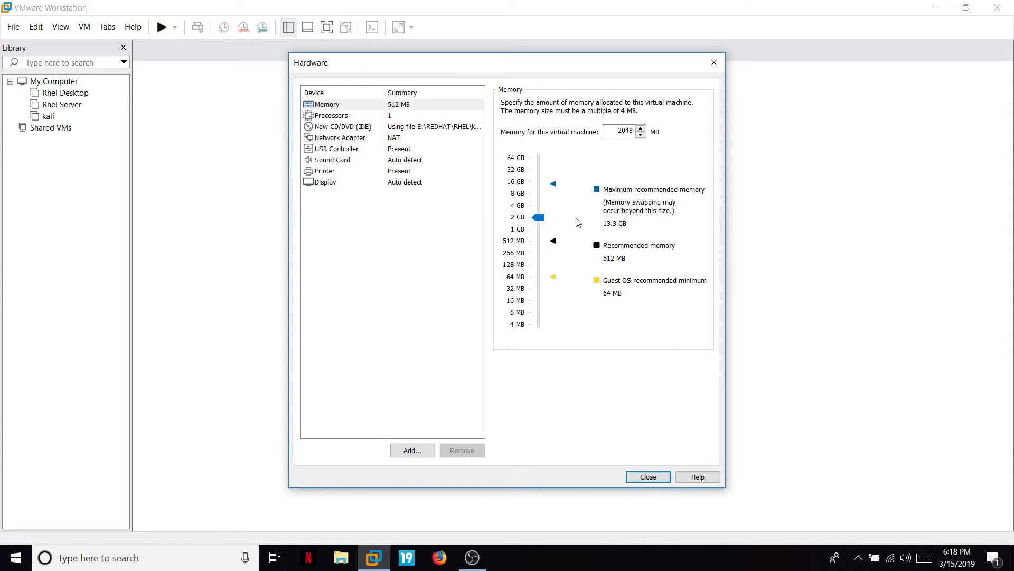
pyautogui.click(393, 138)
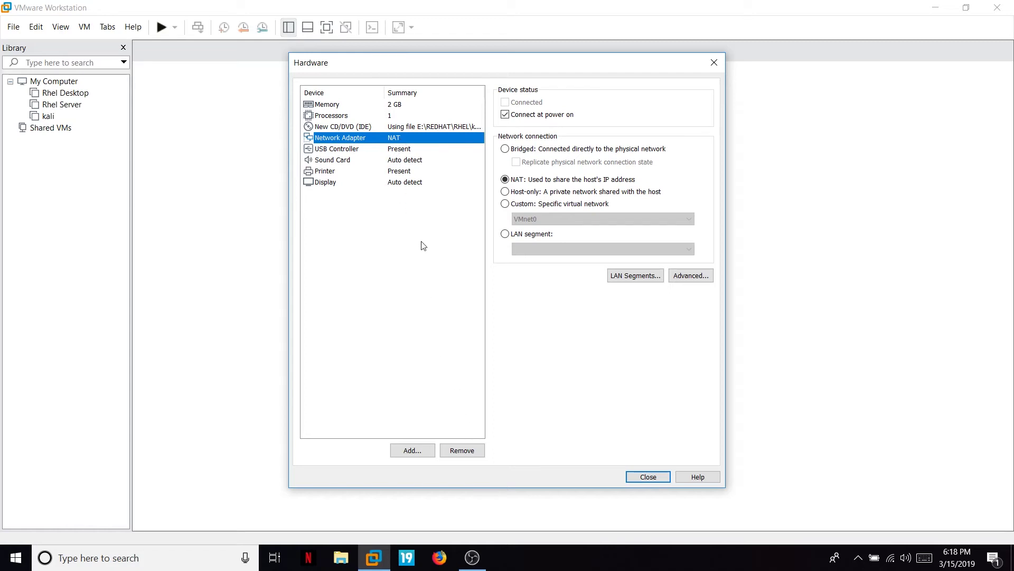
pyautogui.click(403, 128)
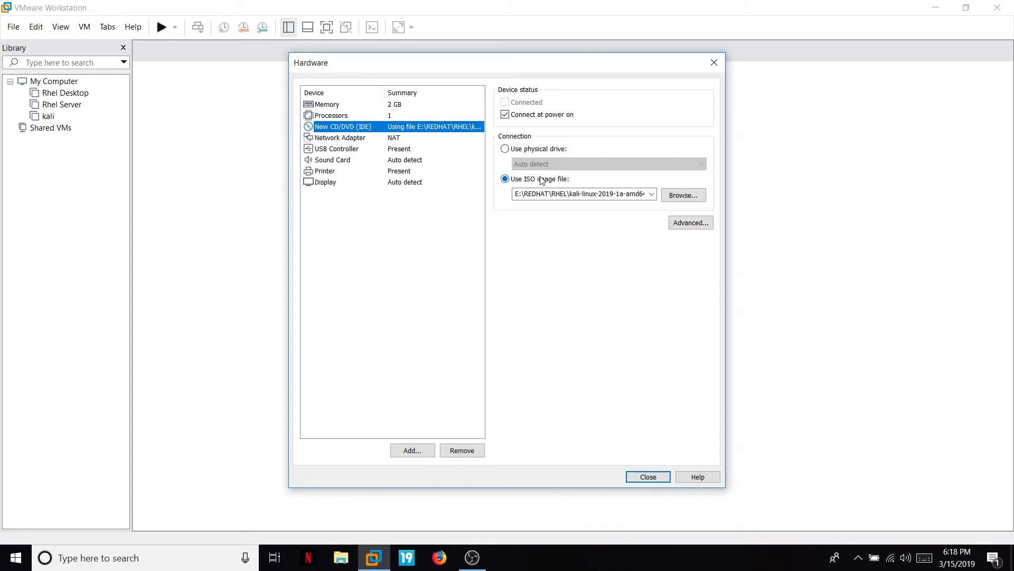
pyautogui.click(358, 105)
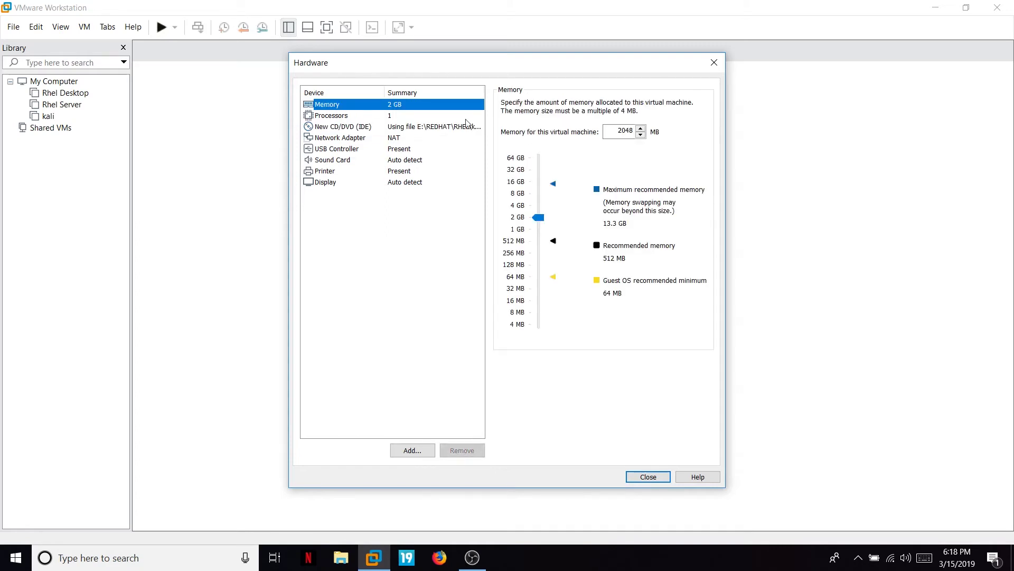
pyautogui.click(649, 476)
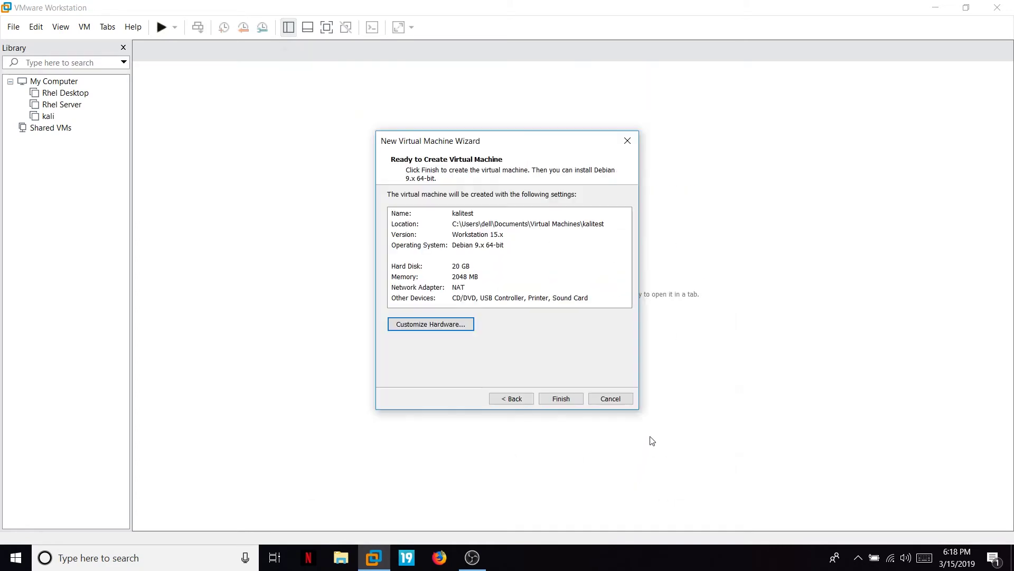
# Finish creating kalitest, power it on, and move to Graphical install in the boot menu.
pyautogui.click(562, 399)
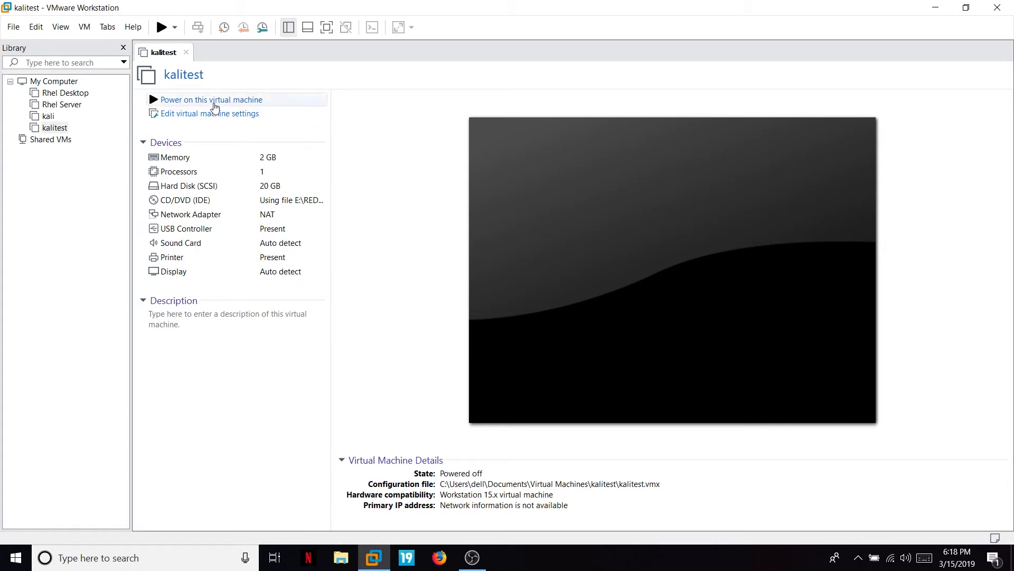
pyautogui.click(214, 100)
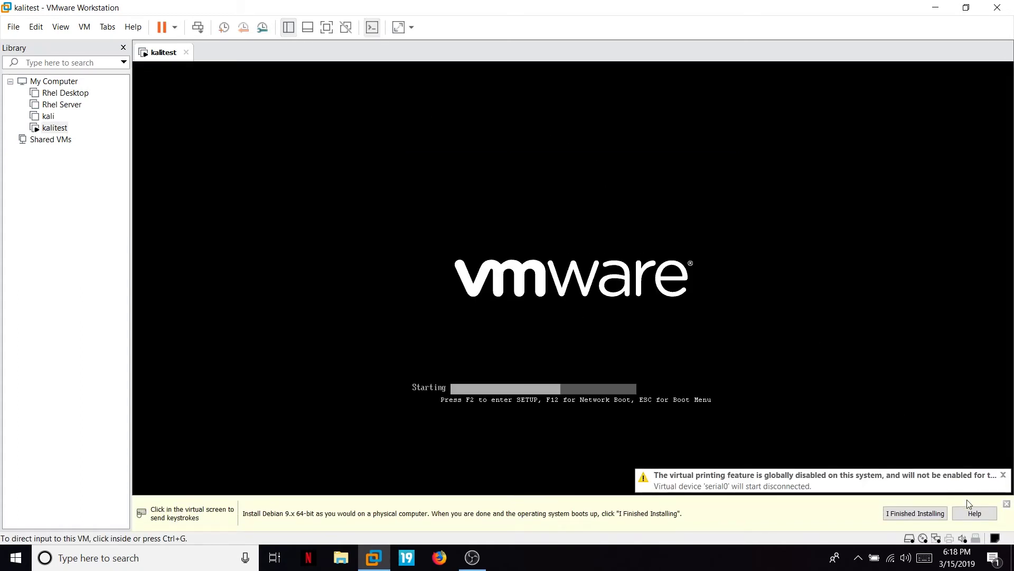
pyautogui.click(996, 502)
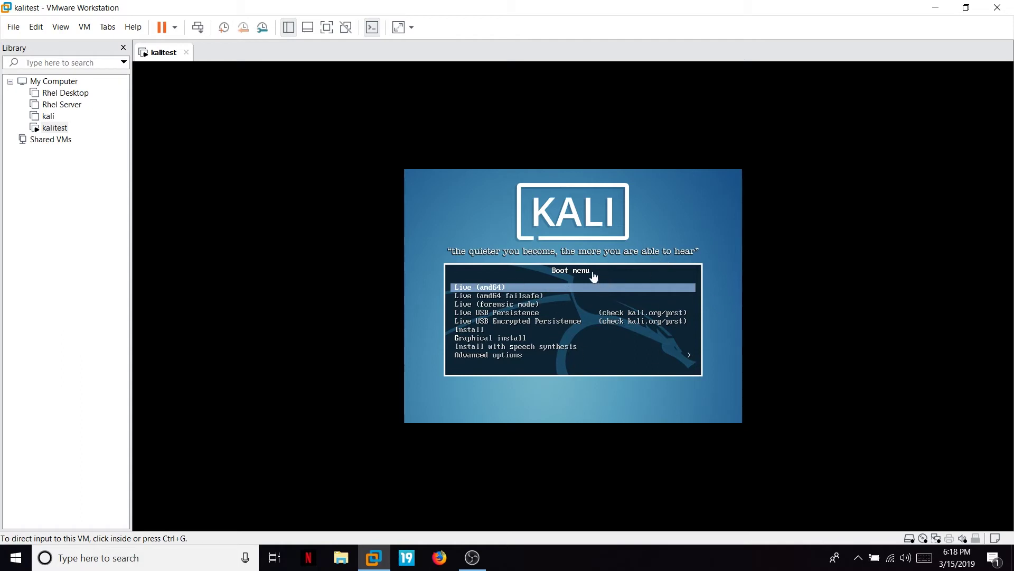
pyautogui.click(492, 345)
pyautogui.press('Down')
pyautogui.press('Down')
pyautogui.press('Down')
pyautogui.press('Down')
pyautogui.press('Down')
pyautogui.press('Down')
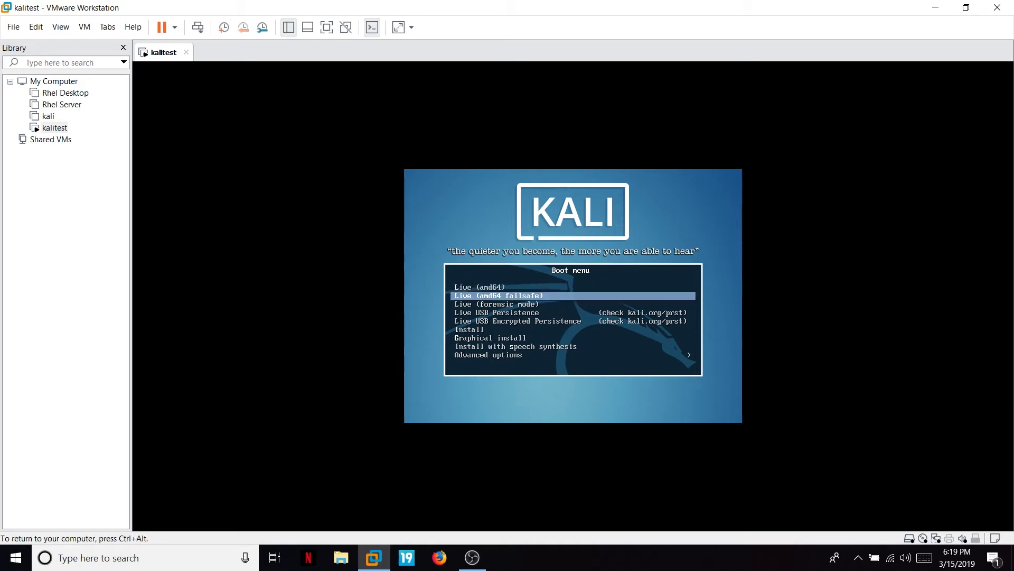
# Launch Graphical install with English language, United States location and American English keyboard.
pyautogui.press('Return')
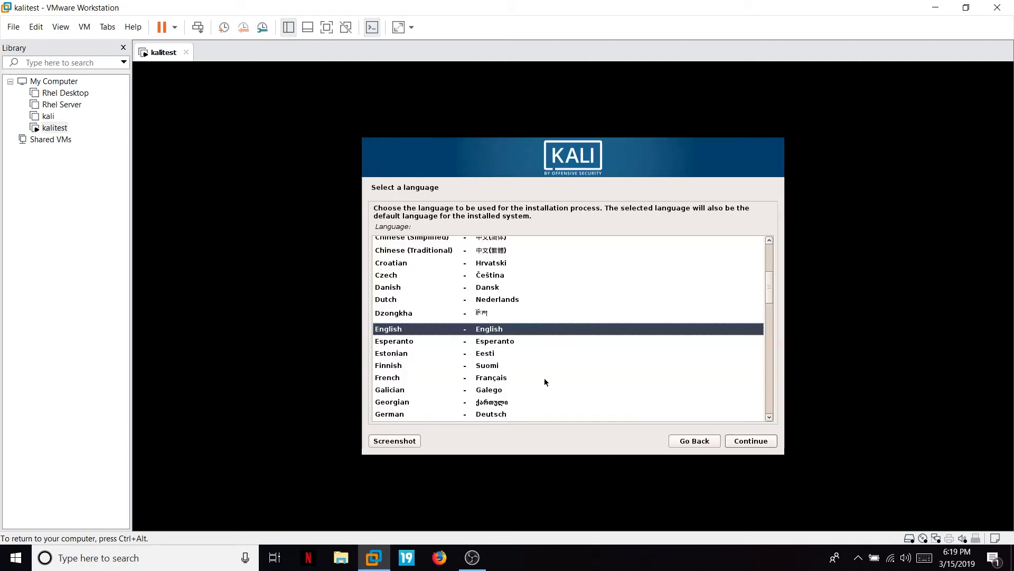
pyautogui.click(745, 442)
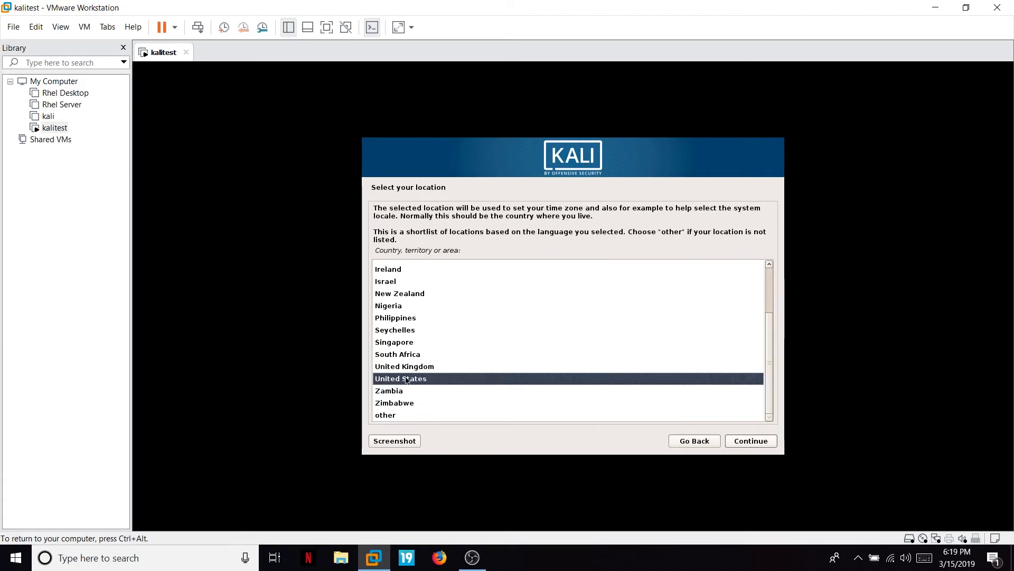
pyautogui.click(746, 443)
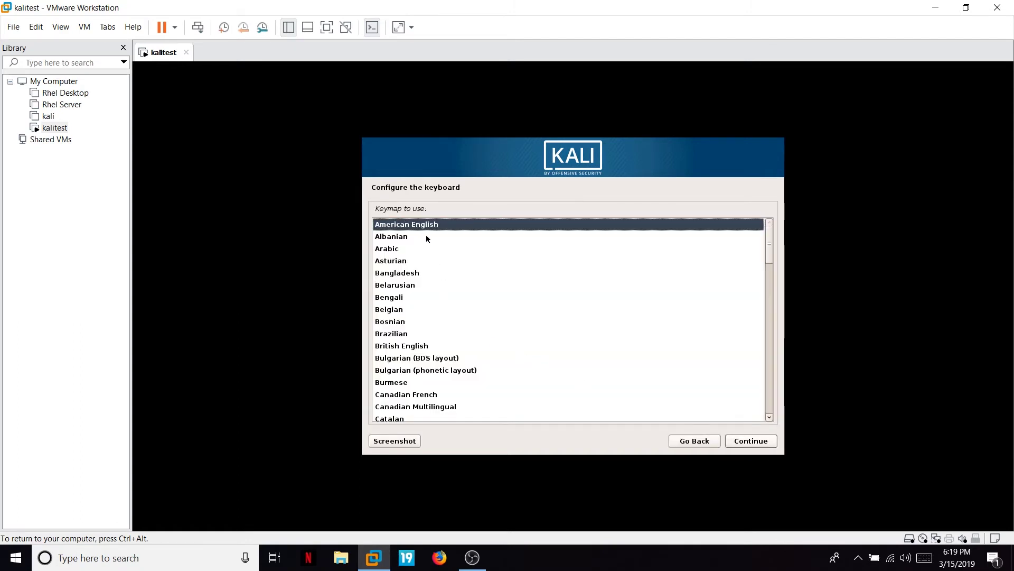
pyautogui.click(751, 445)
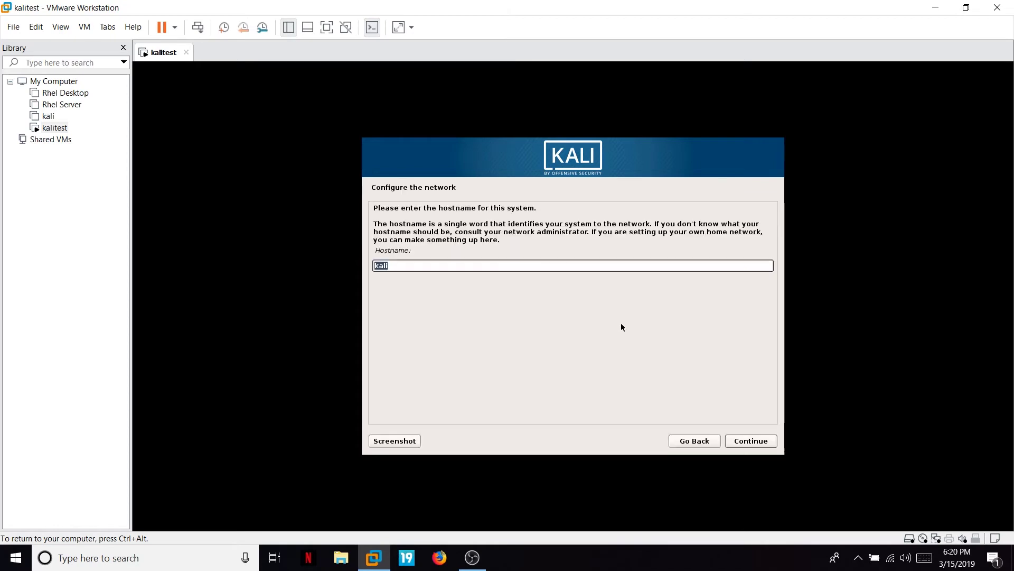
# Set the hostname to kaliorg and the domain name to kali.org.
pyautogui.click(463, 269)
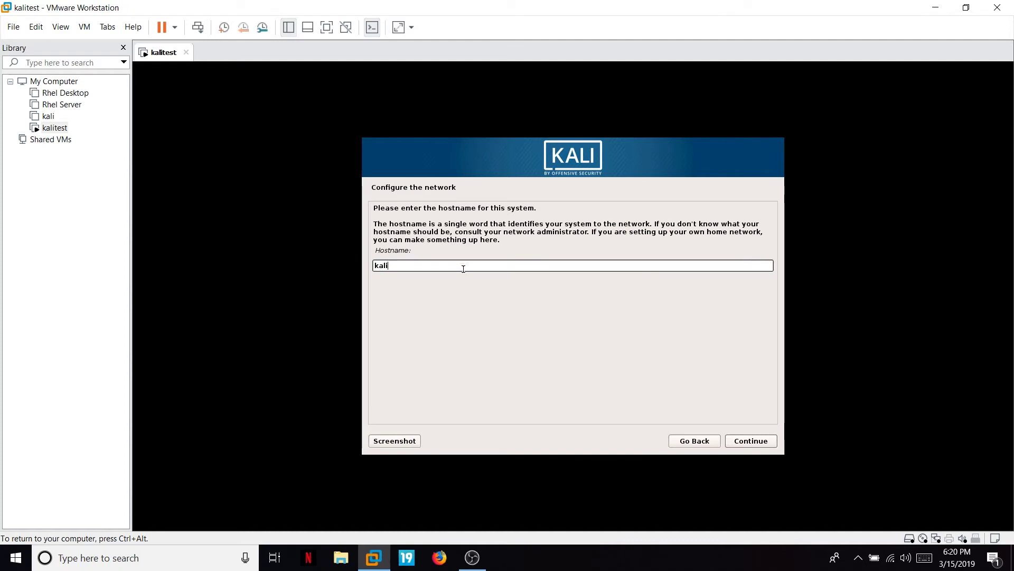
pyautogui.write('org')
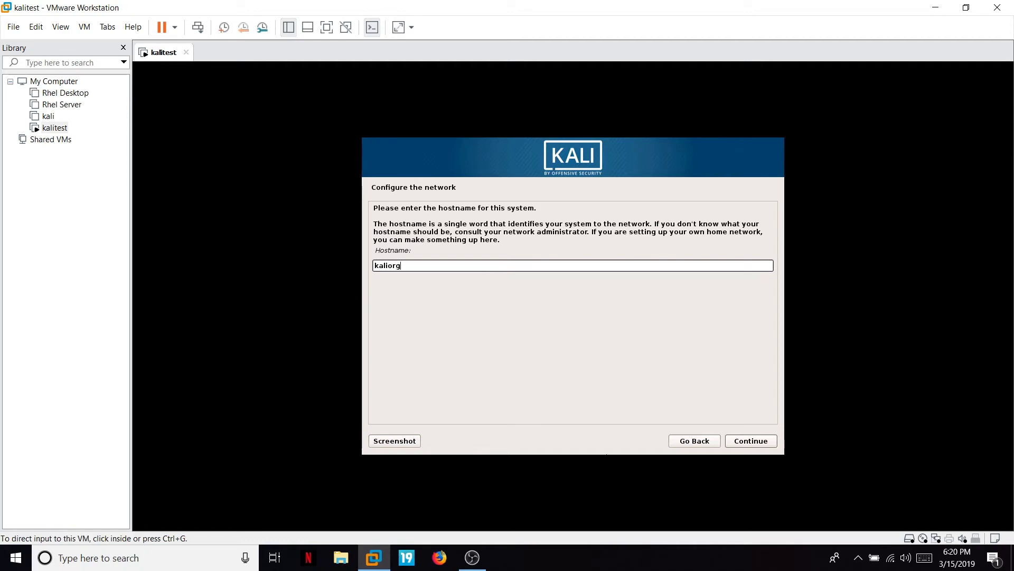
pyautogui.click(749, 445)
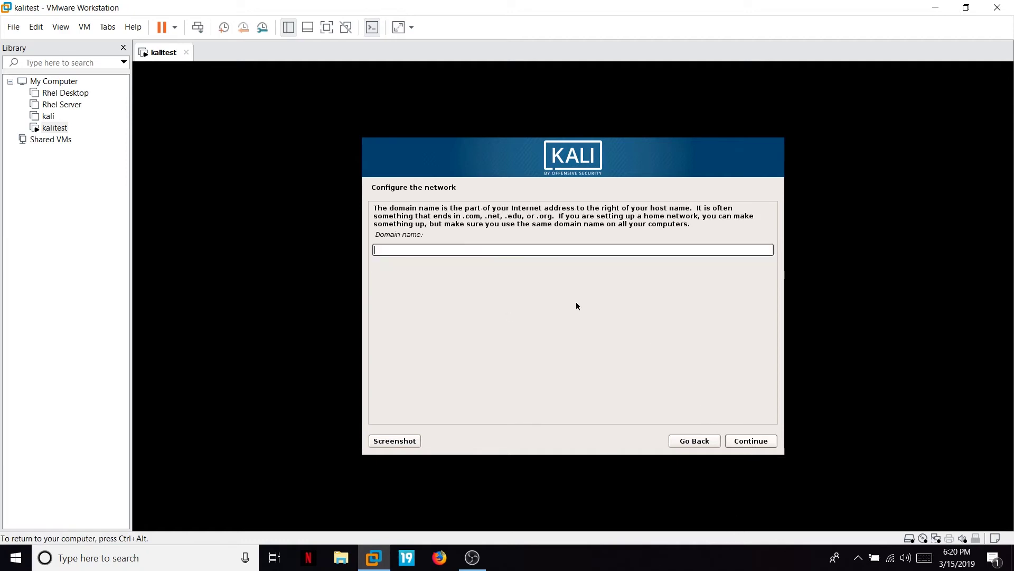
pyautogui.write('kalior')
pyautogui.press('BackSpace')
pyautogui.press('BackSpace')
pyautogui.write('.org')
pyautogui.click(745, 442)
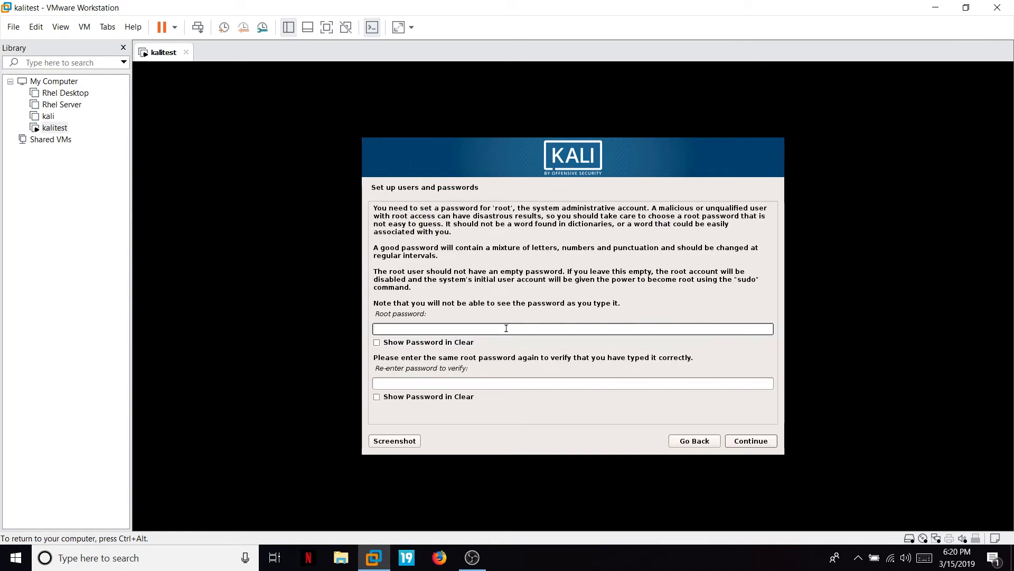
# Enter and confirm the root password, then keep the Eastern time zone.
pyautogui.write('123456')
pyautogui.press('Tab')
pyautogui.press('Tab')
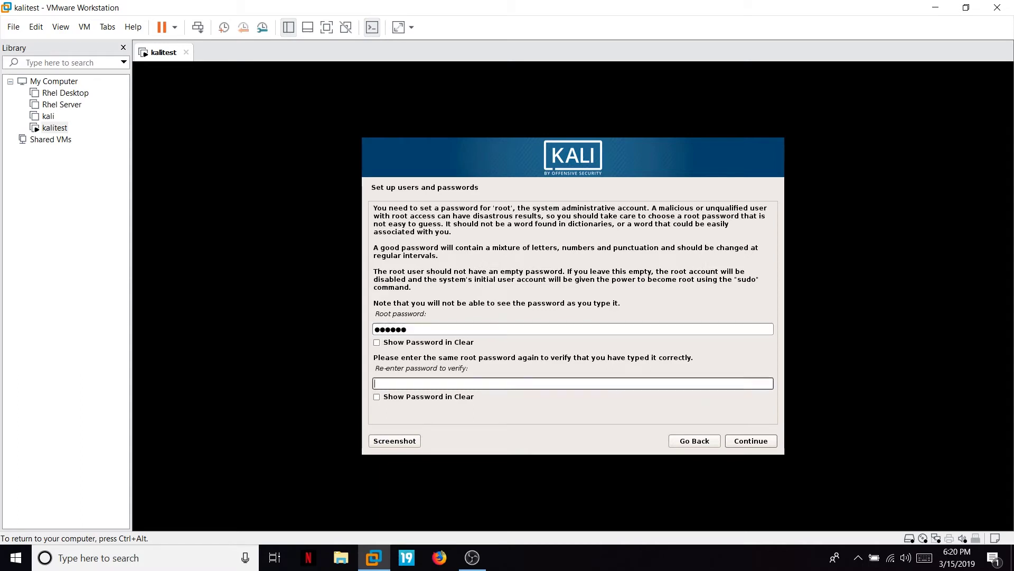
pyautogui.write('123456')
pyautogui.click(747, 442)
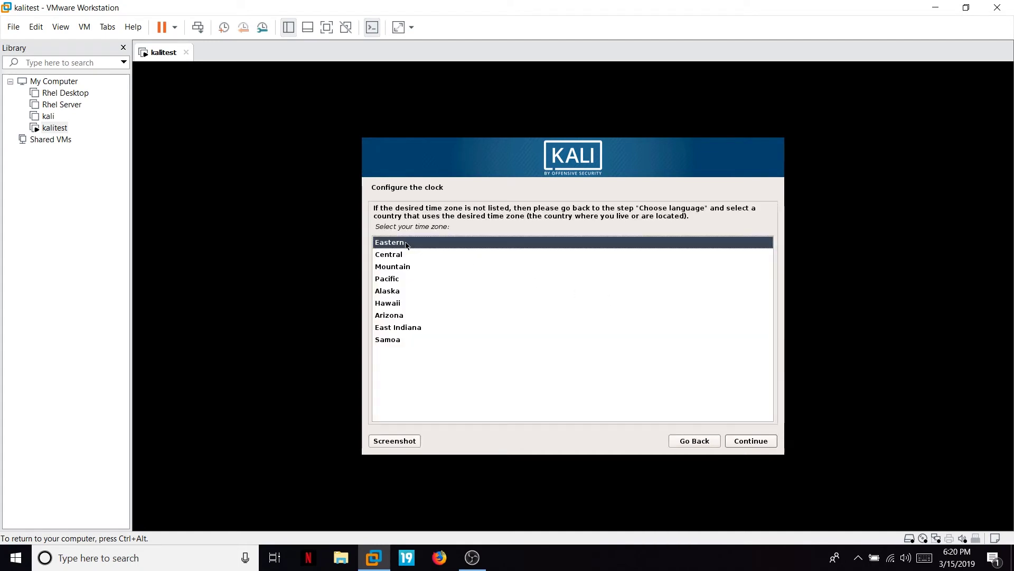
pyautogui.click(741, 442)
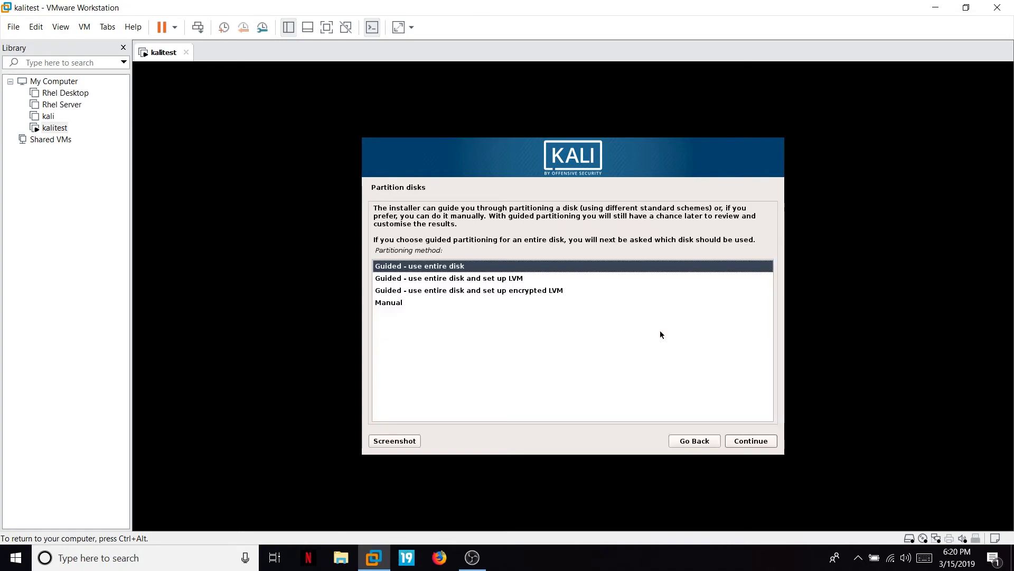
# Choose guided partitioning of the entire disk and postpone the VMware Tools reminder.
pyautogui.click(660, 330)
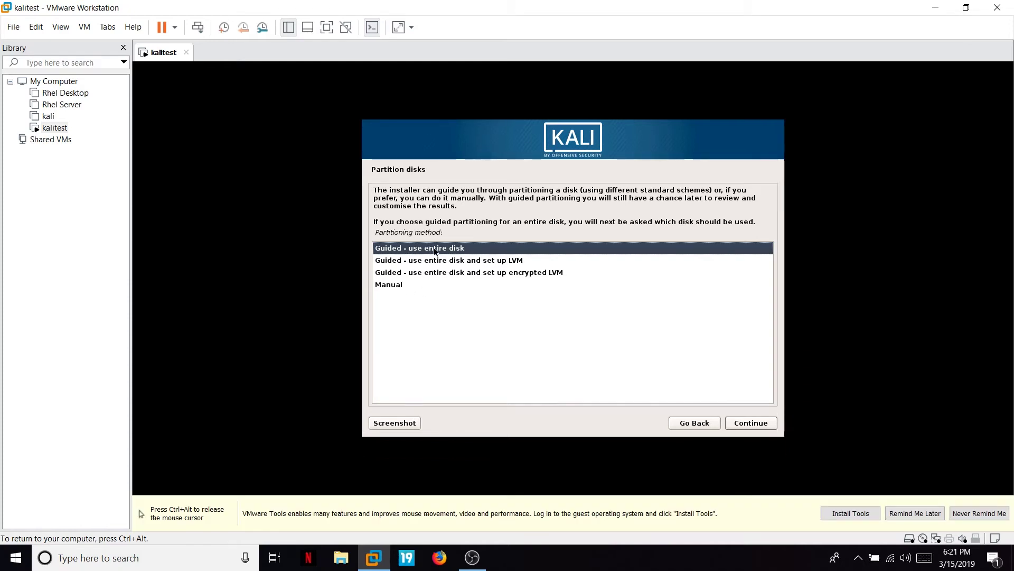
pyautogui.click(751, 423)
pyautogui.hotkey('ctrl', 'alt')
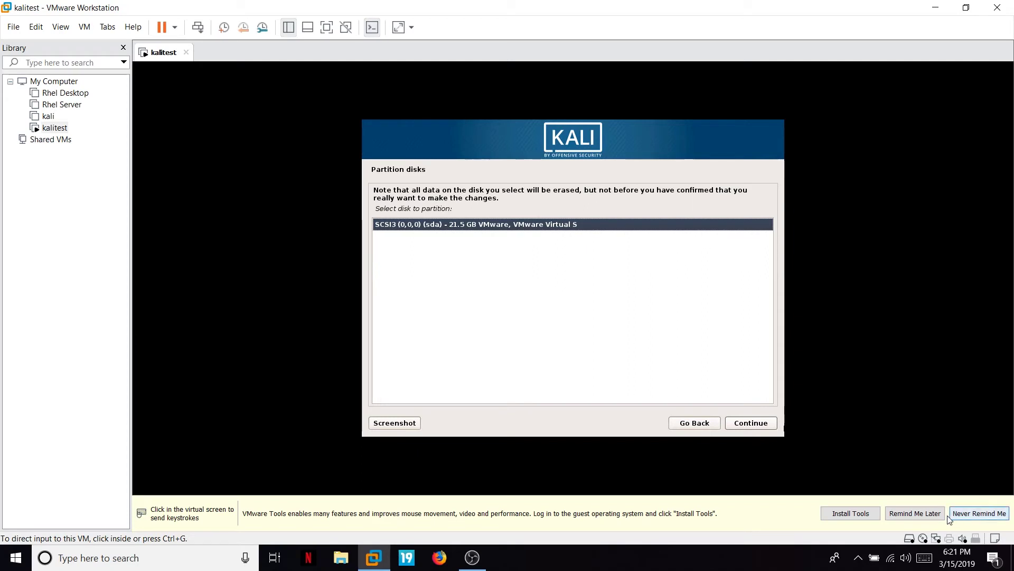
pyautogui.click(914, 514)
pyautogui.click(699, 367)
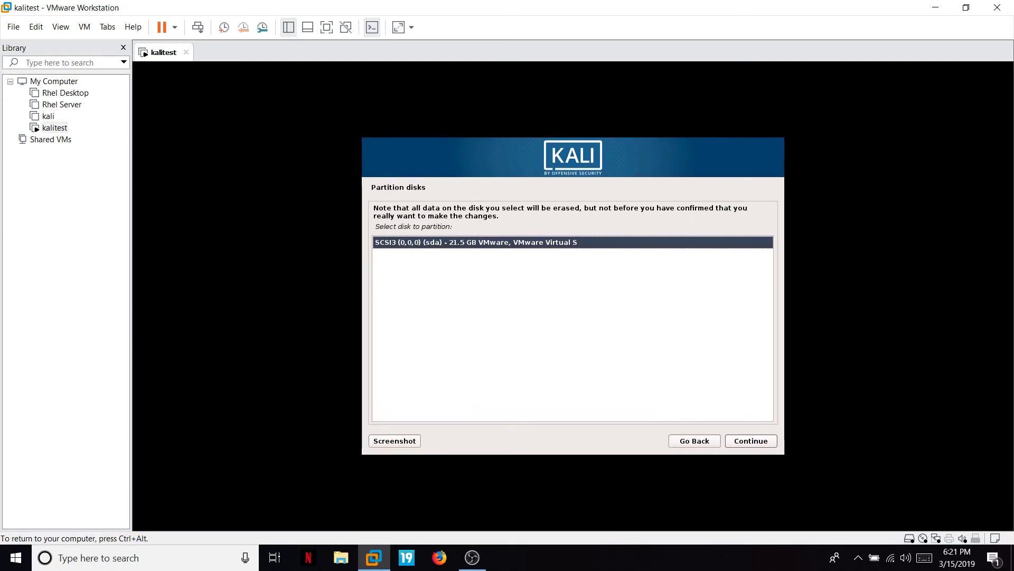
# Partition the 21.5 GB sda disk with all files in one partition and write the changes.
pyautogui.click(750, 441)
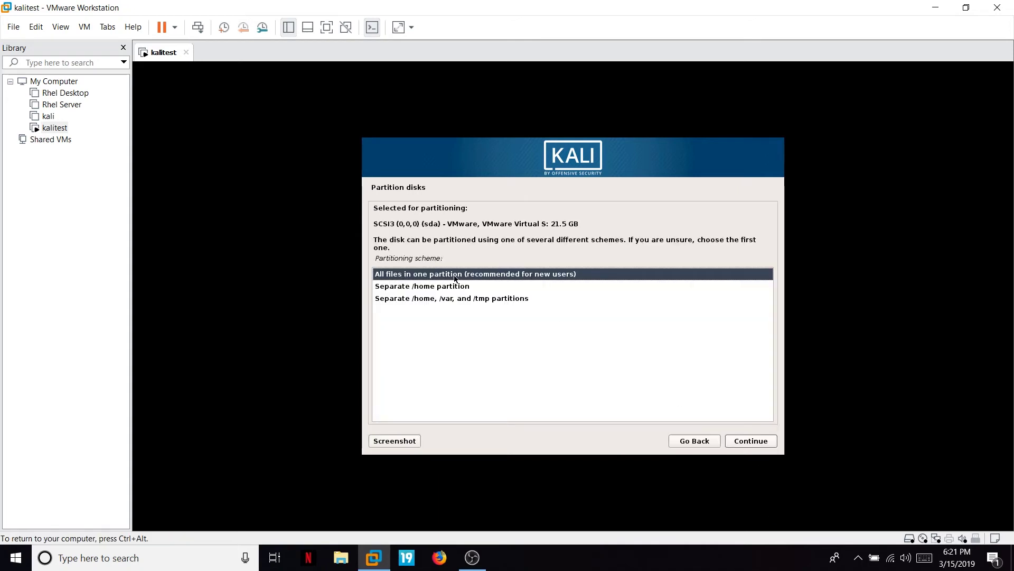
pyautogui.click(752, 443)
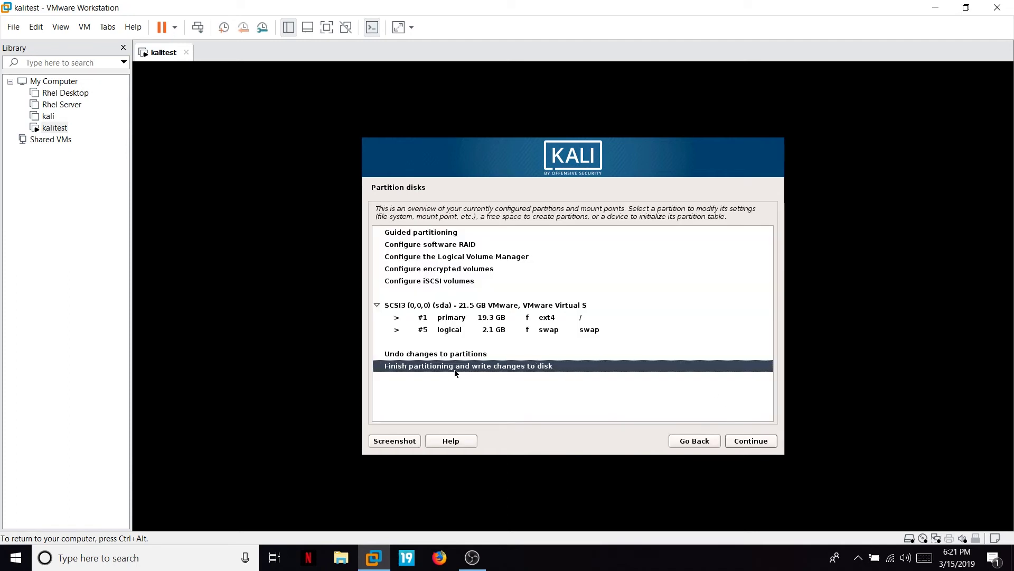
pyautogui.click(748, 442)
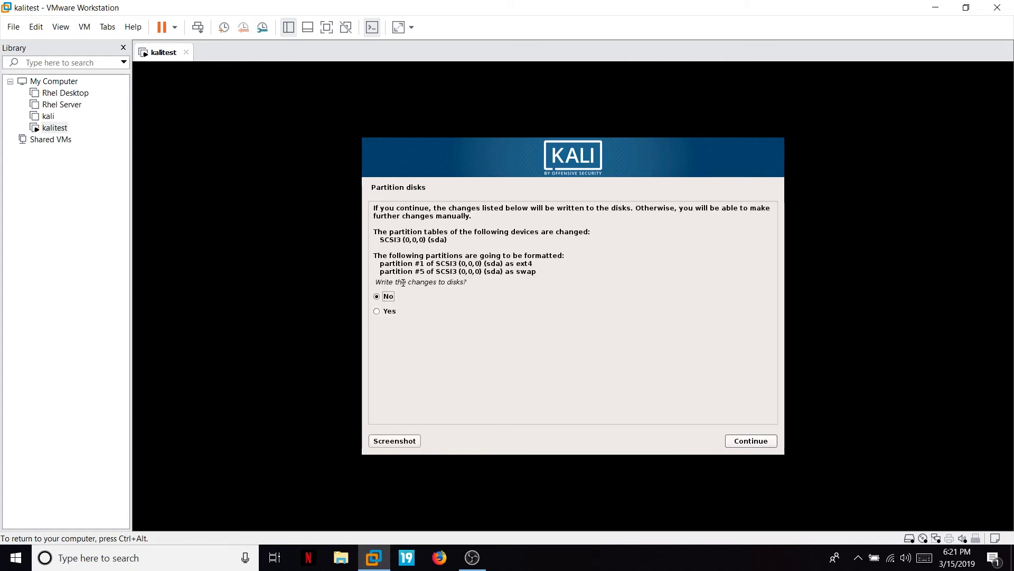
pyautogui.click(378, 311)
pyautogui.click(772, 441)
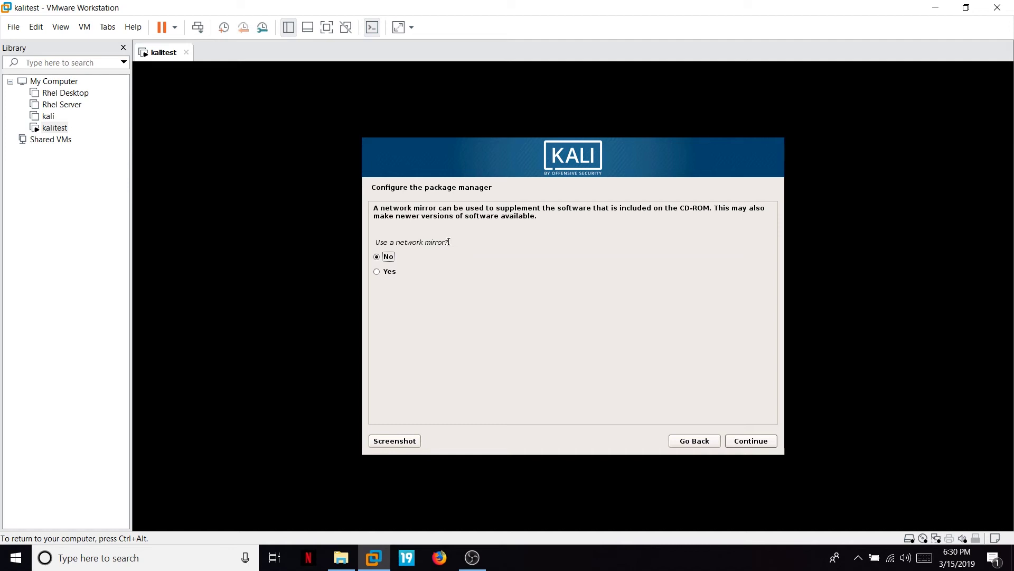
# Skip the network mirror, install GRUB to /dev/sda, and finish the installation to reboot.
pyautogui.click(751, 440)
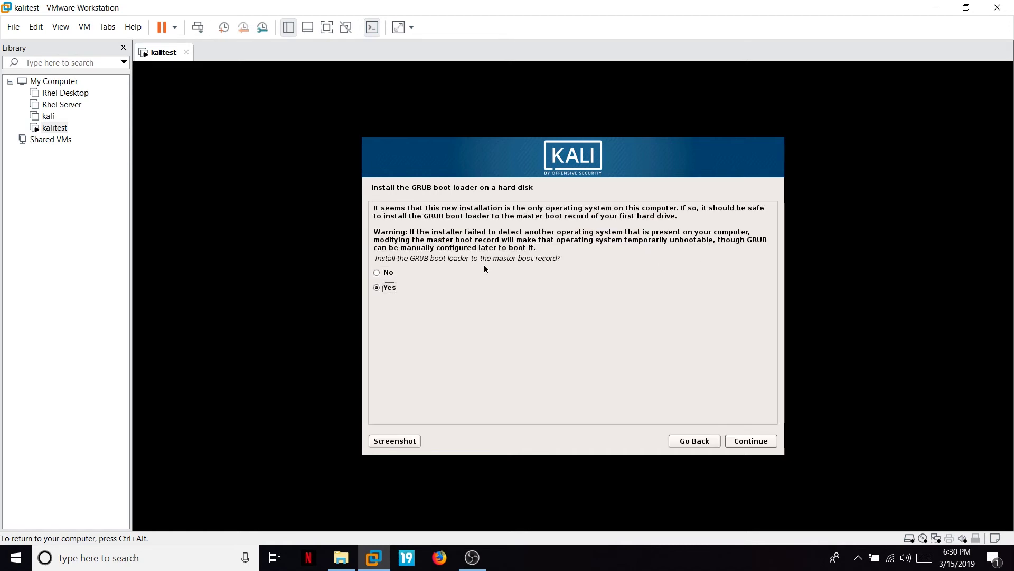
pyautogui.click(752, 442)
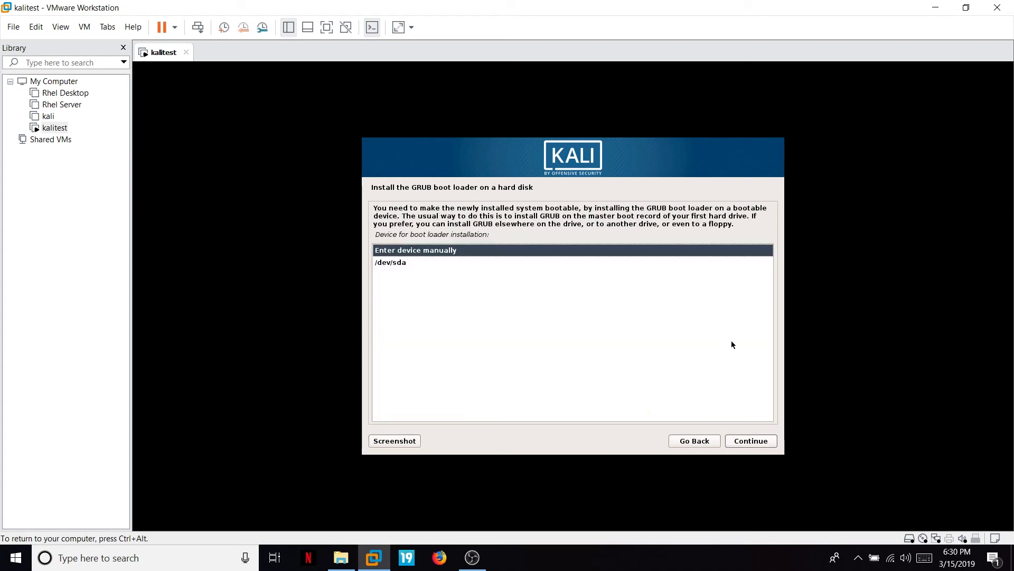
pyautogui.click(393, 263)
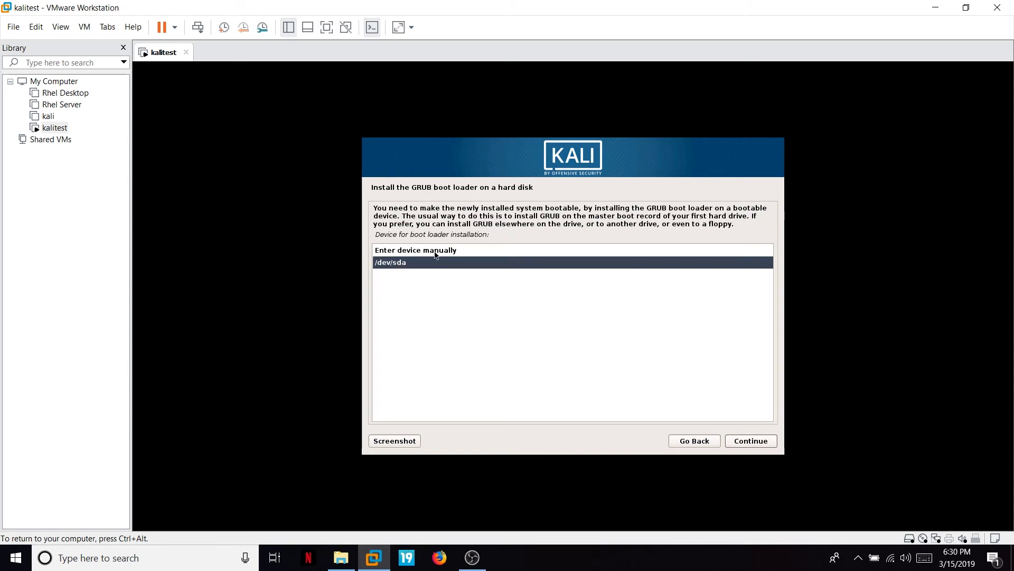
pyautogui.click(744, 441)
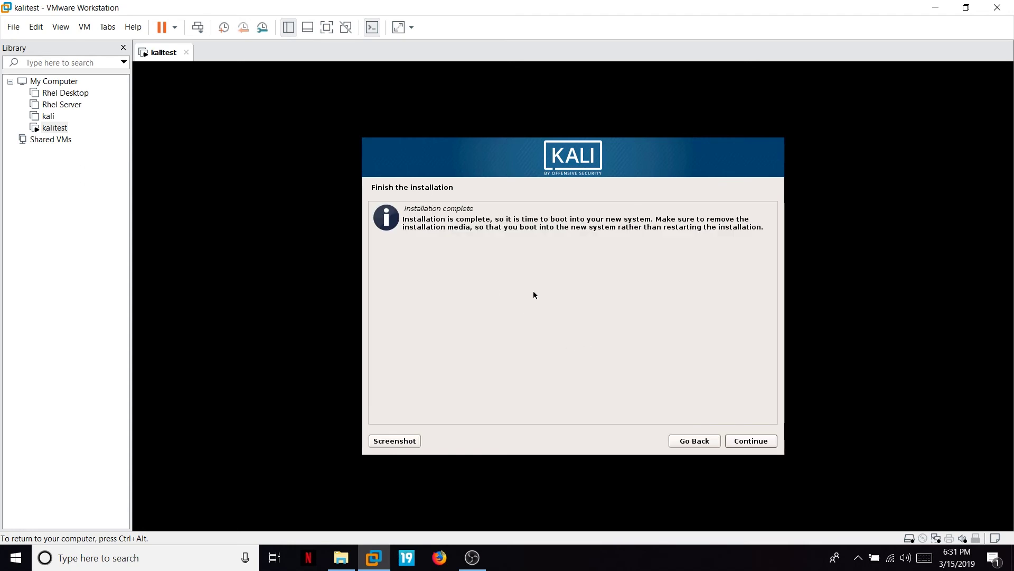
pyautogui.click(744, 443)
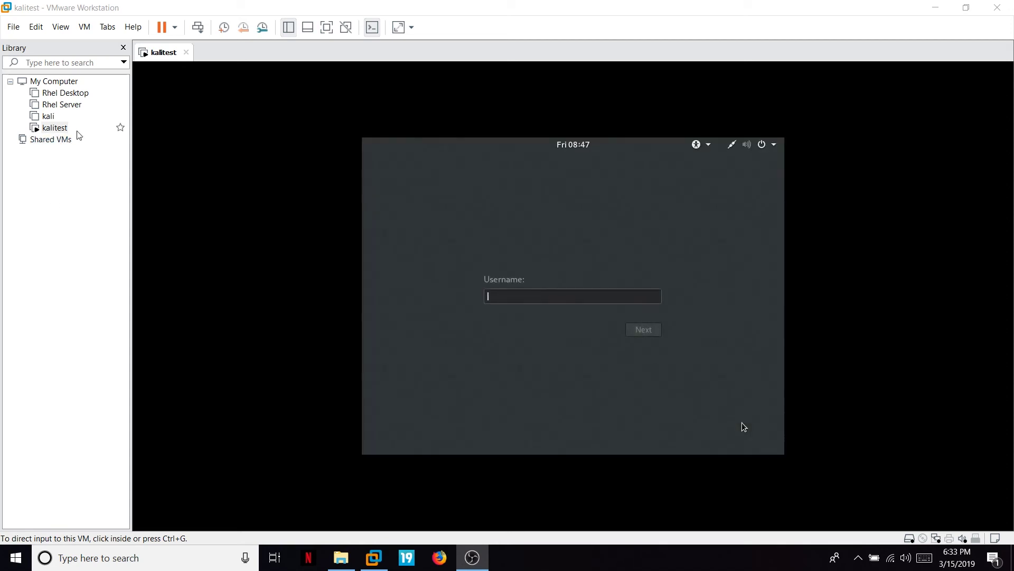
# Log in as root with the account password and switch the VM to full screen.
pyautogui.click(520, 294)
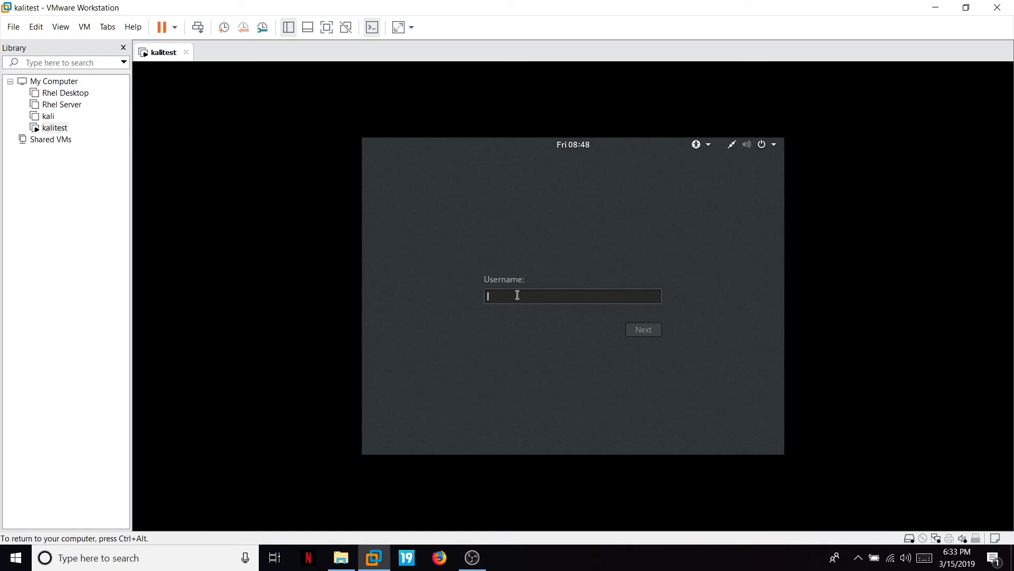
pyautogui.write('root')
pyautogui.press('Return')
pyautogui.write('******')
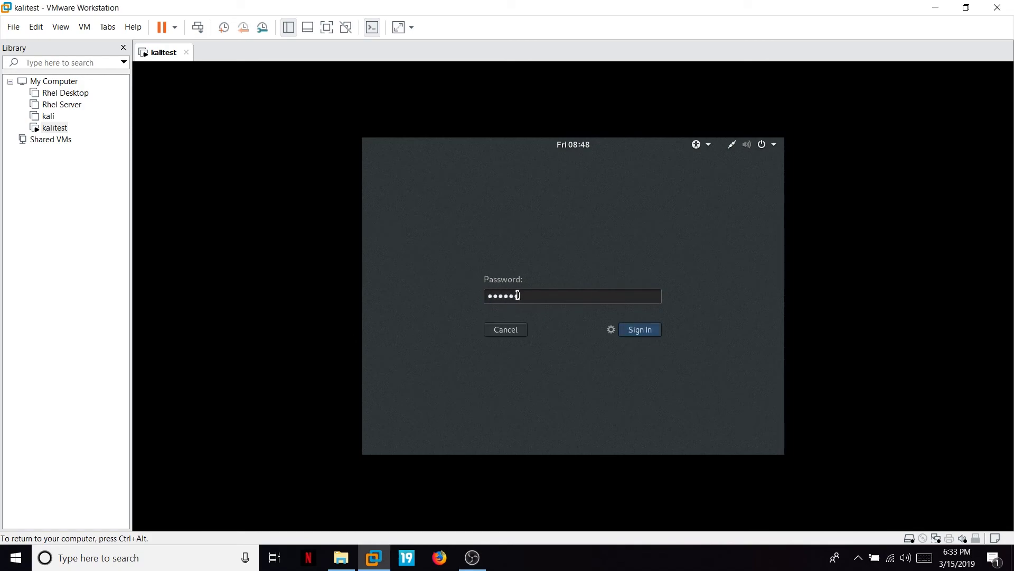
pyautogui.press('Return')
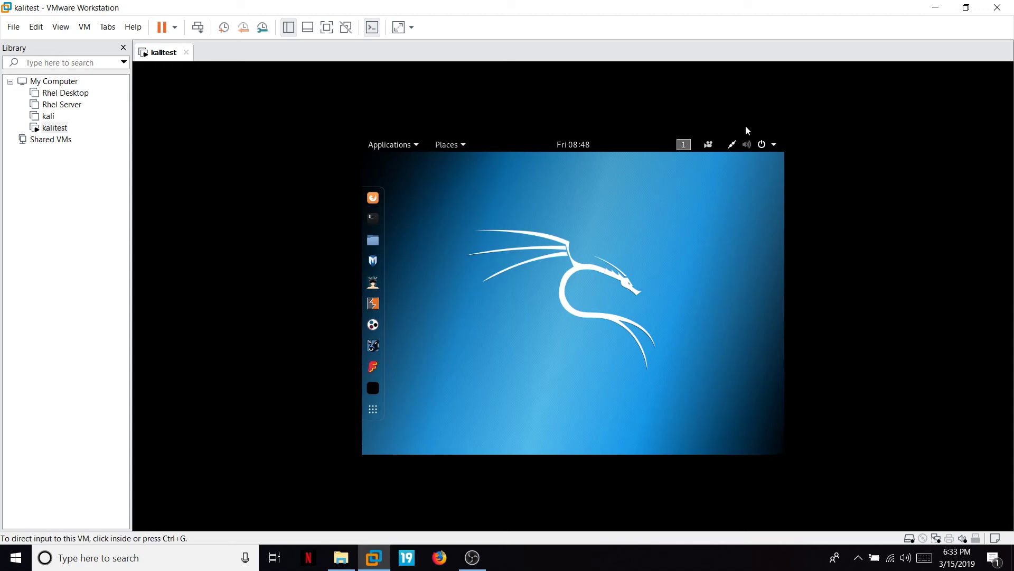
pyautogui.click(327, 28)
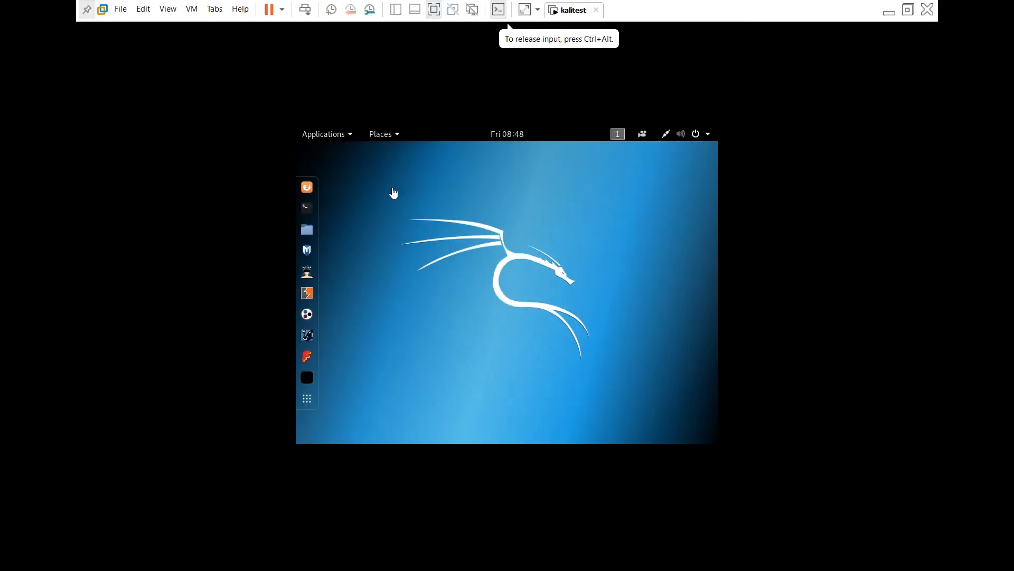
# Install VMware Tools from the VM menu and open the mounted Tools disc in Files.
pyautogui.click(191, 15)
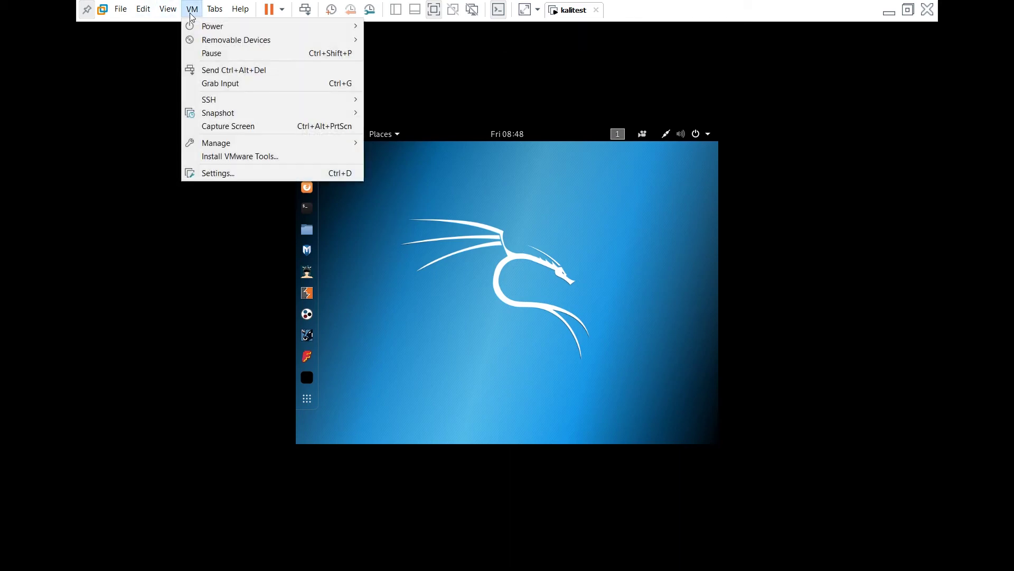
pyautogui.click(230, 157)
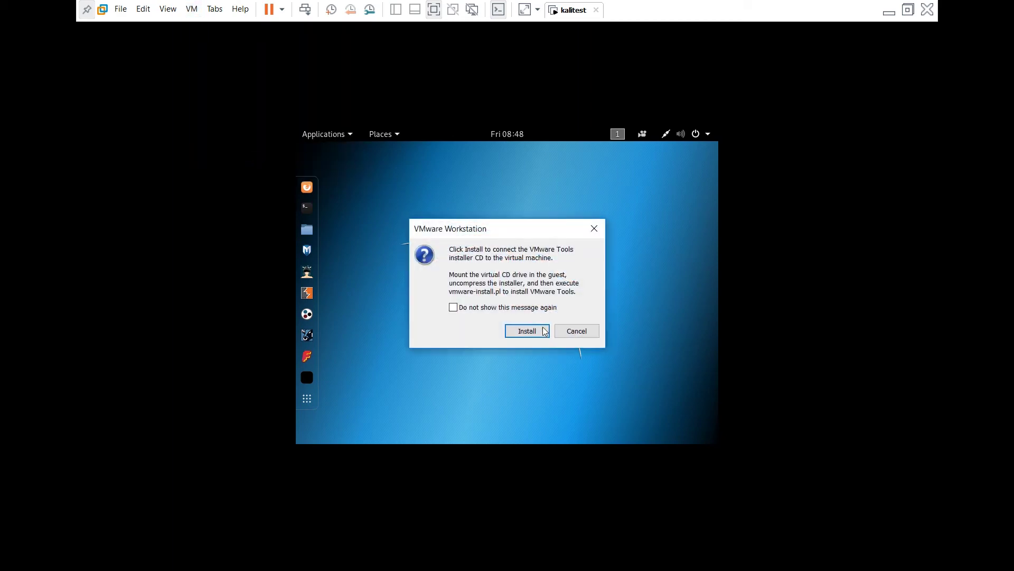
pyautogui.click(525, 331)
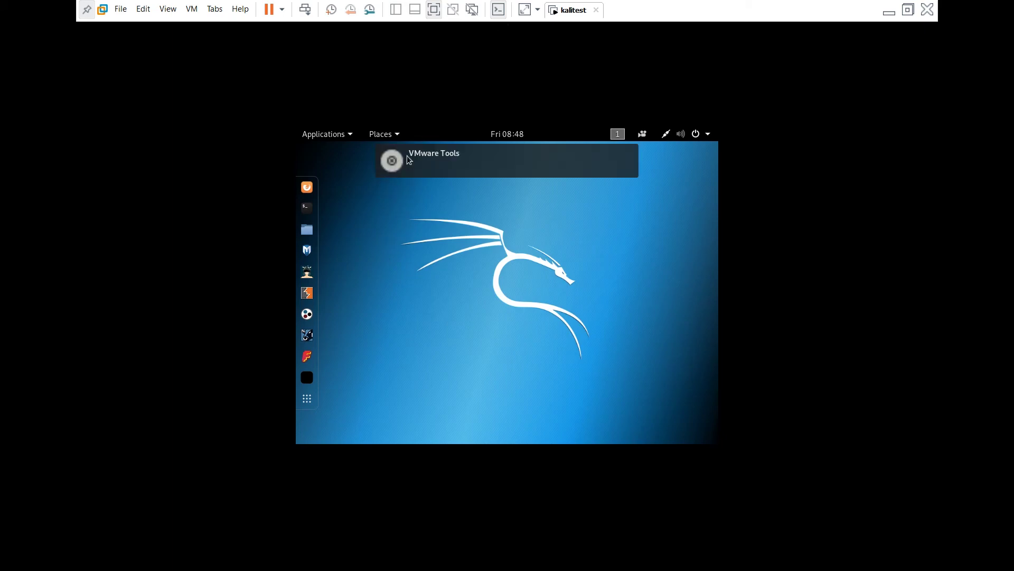
pyautogui.click(413, 171)
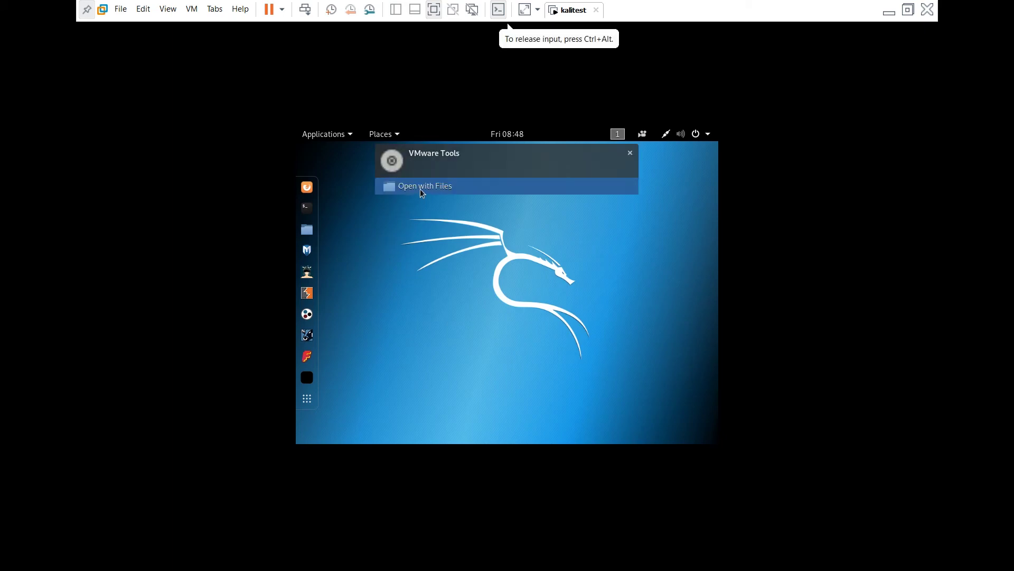
pyautogui.click(420, 186)
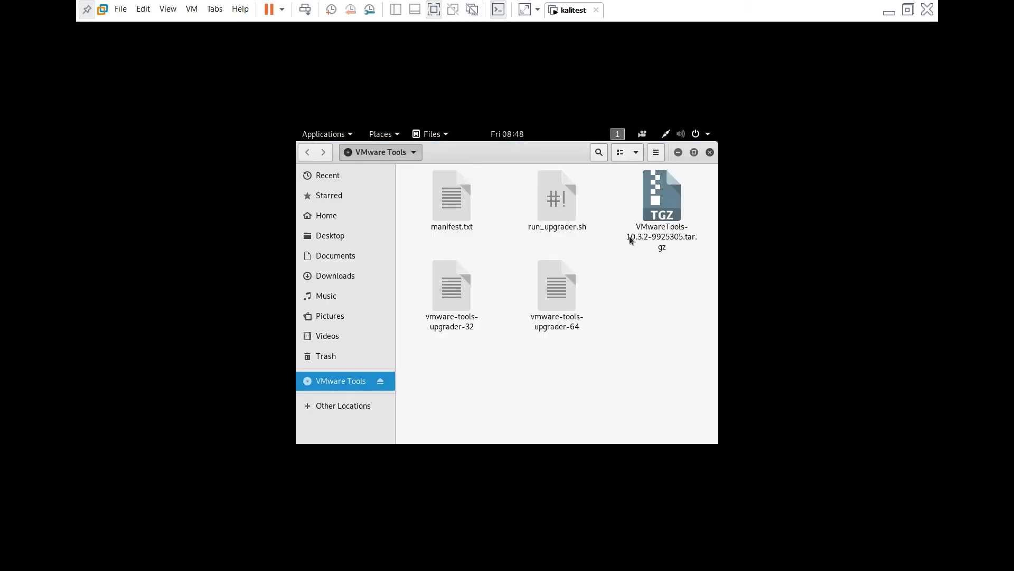
# Copy the VMwareTools tar.gz archive from the disc onto the Kali desktop.
pyautogui.rightClick(660, 233)
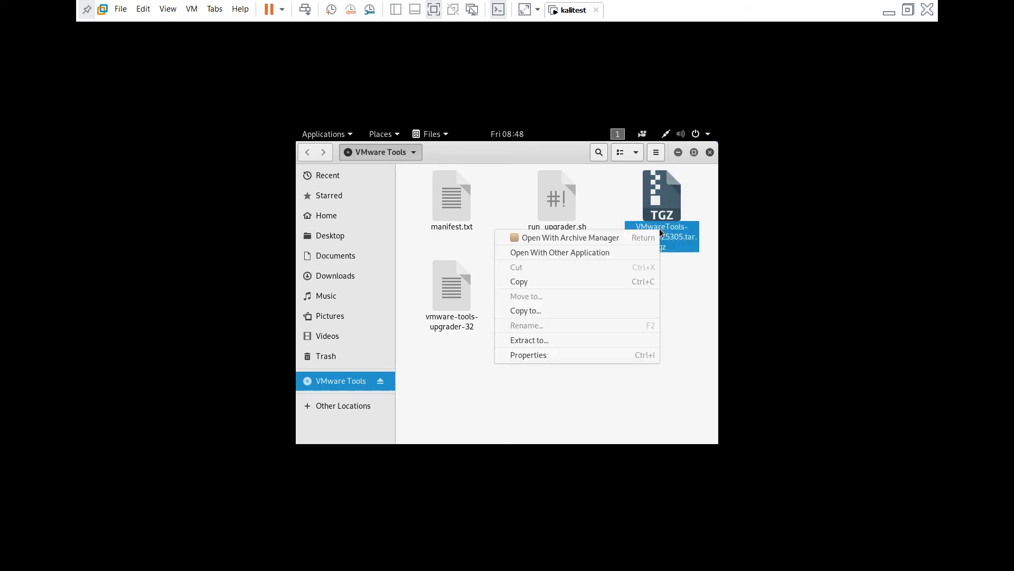
pyautogui.click(527, 283)
pyautogui.click(710, 153)
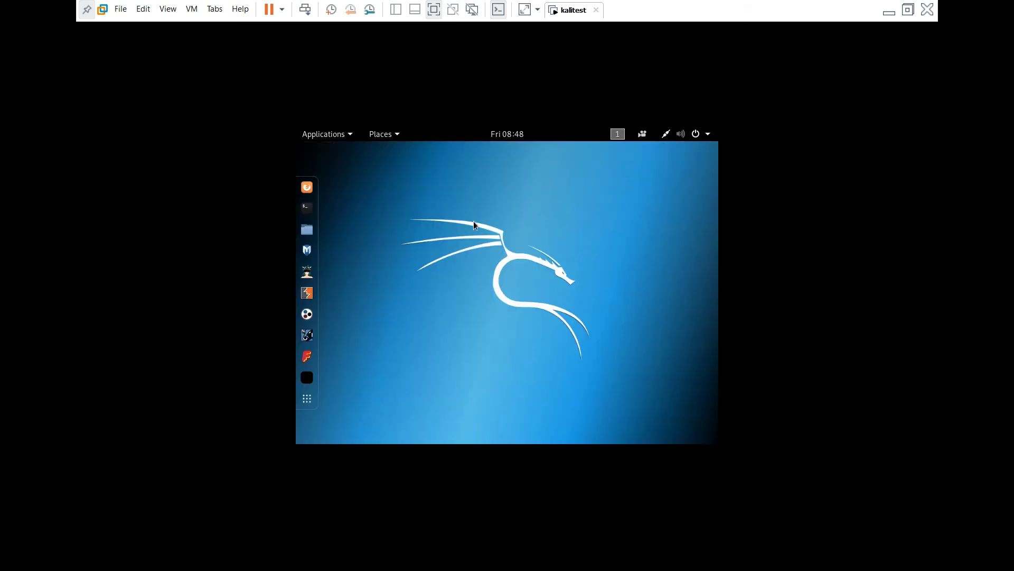
pyautogui.rightClick(408, 189)
pyautogui.click(436, 240)
# Open the archive in Archive Manager and extract vmware-tools-distrib to the Desktop.
pyautogui.rightClick(357, 180)
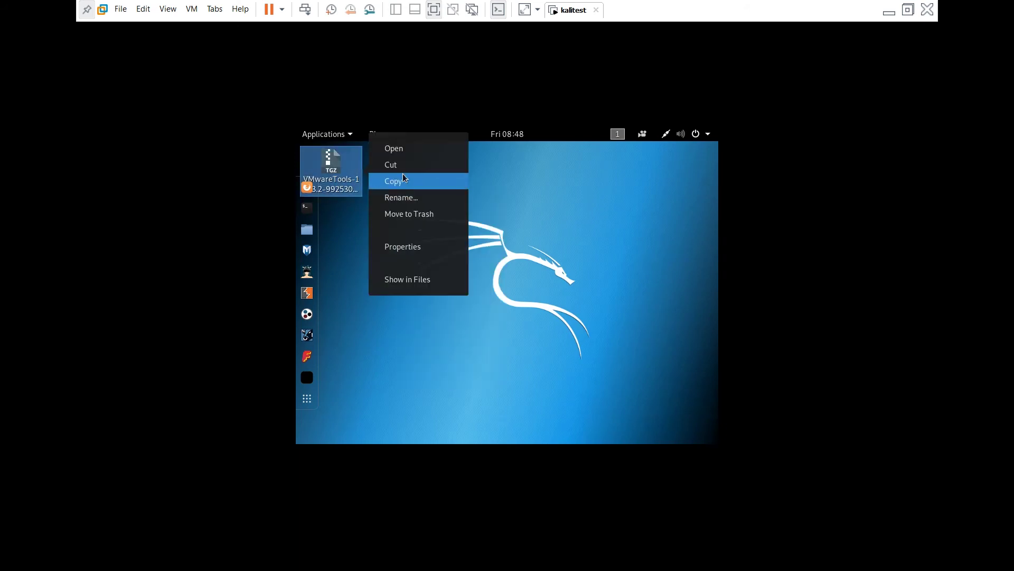
pyautogui.click(405, 149)
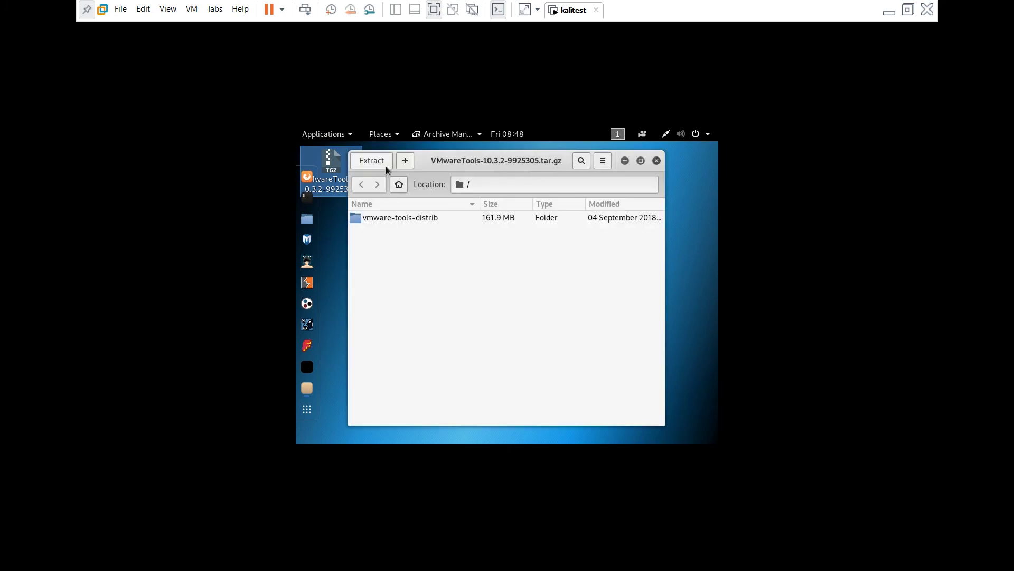
pyautogui.click(381, 165)
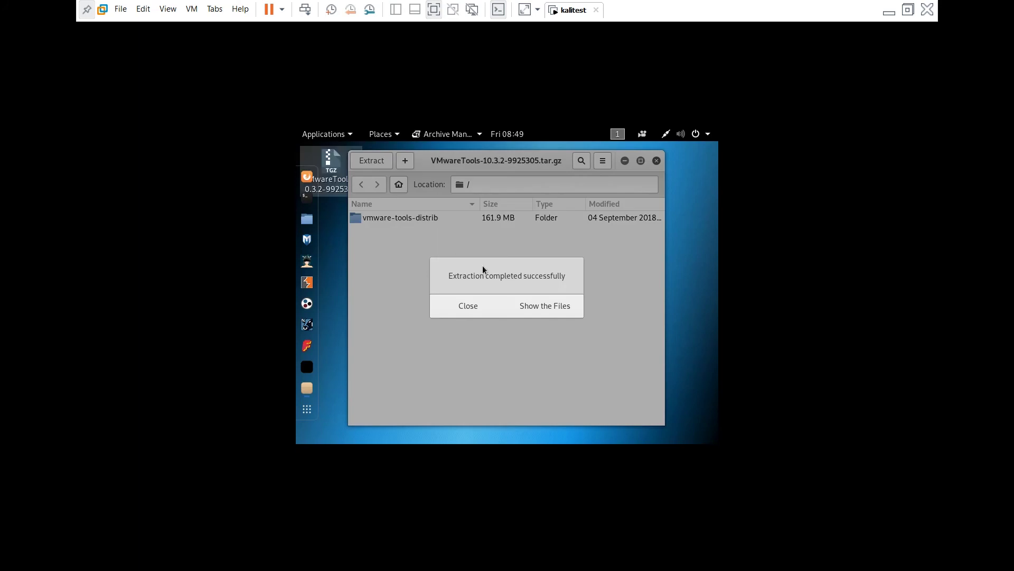
pyautogui.click(538, 309)
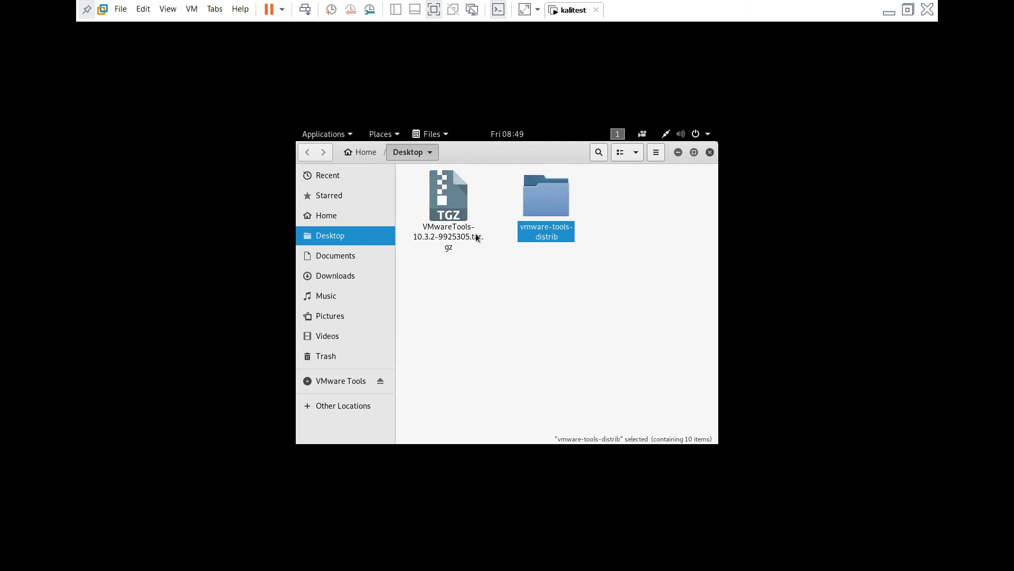
# Open a terminal in vmware-tools-distrib and run ls to find vmware-install.pl.
pyautogui.doubleClick(555, 207)
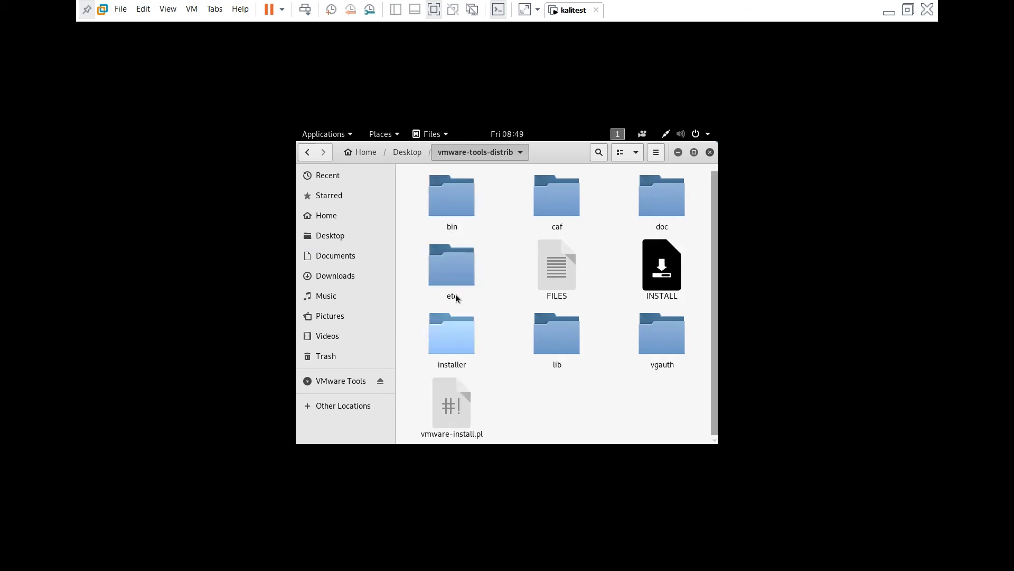
pyautogui.rightClick(566, 407)
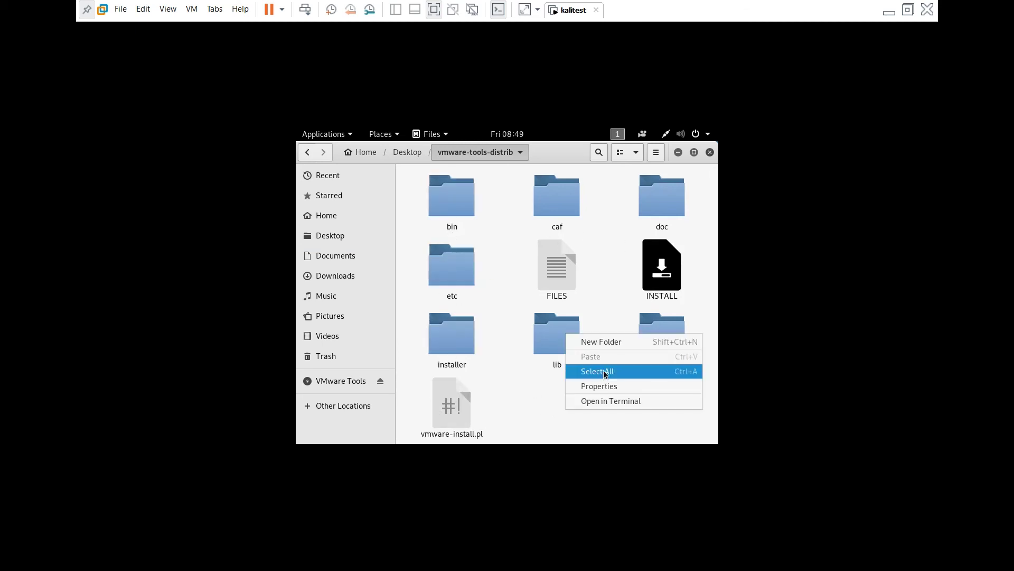
pyautogui.click(601, 399)
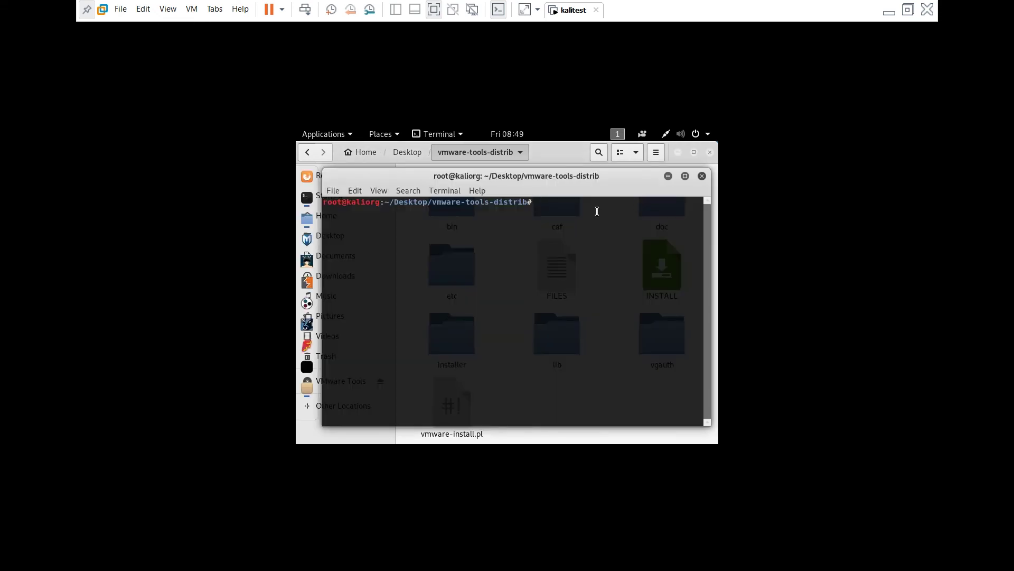
pyautogui.write('perl ')
pyautogui.write('v')
pyautogui.press('BackSpace')
pyautogui.press('BackSpace')
pyautogui.press('BackSpace')
pyautogui.press('BackSpace')
pyautogui.press('BackSpace')
pyautogui.press('BackSpace')
pyautogui.write('ls')
pyautogui.press('Return')
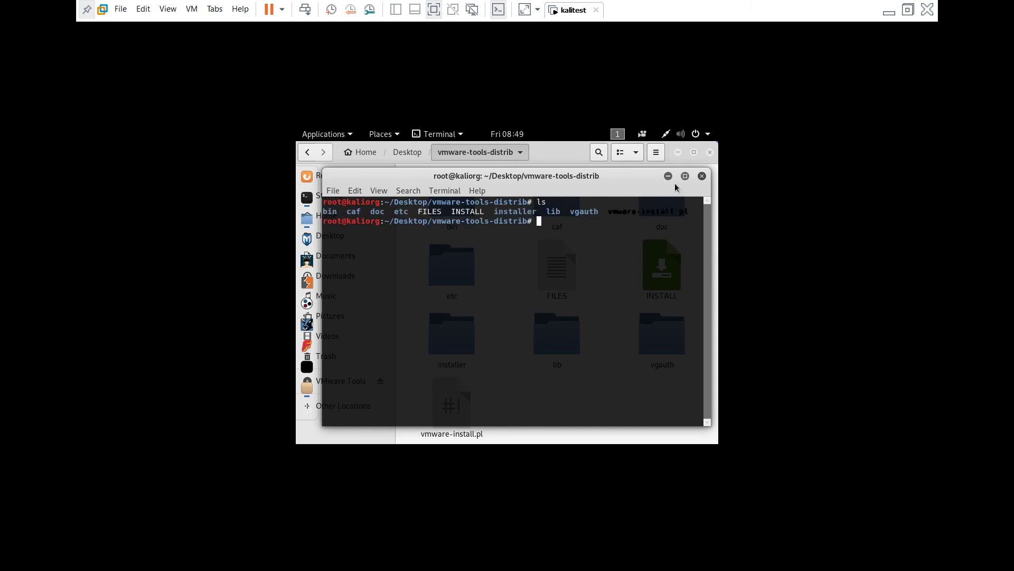
pyautogui.moveTo(607, 212); pyautogui.dragTo(687, 212)
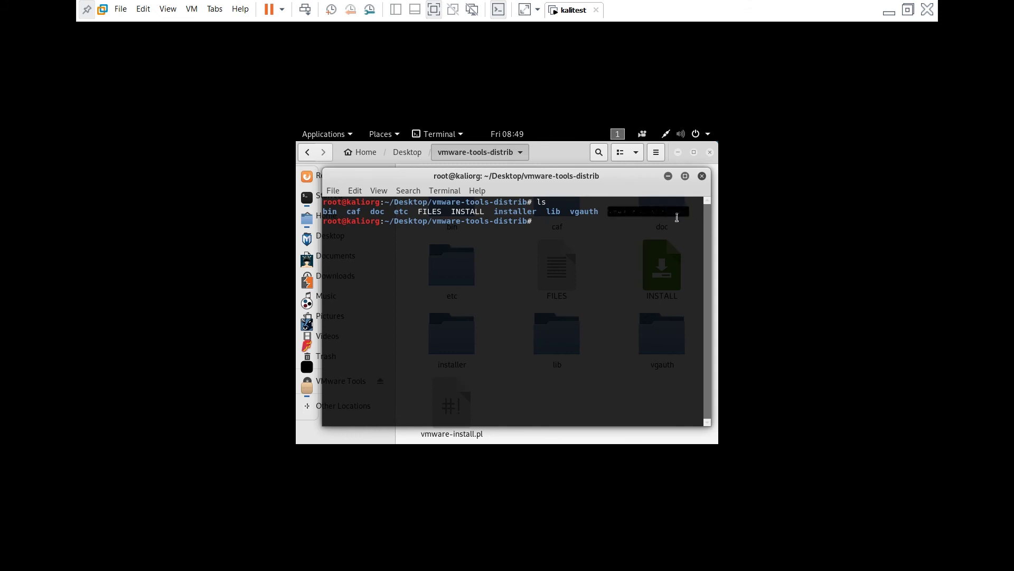
pyautogui.click(586, 228)
# Run perl vmware-install.pl and accept every default prompt until configuration completes.
pyautogui.write('perl ')
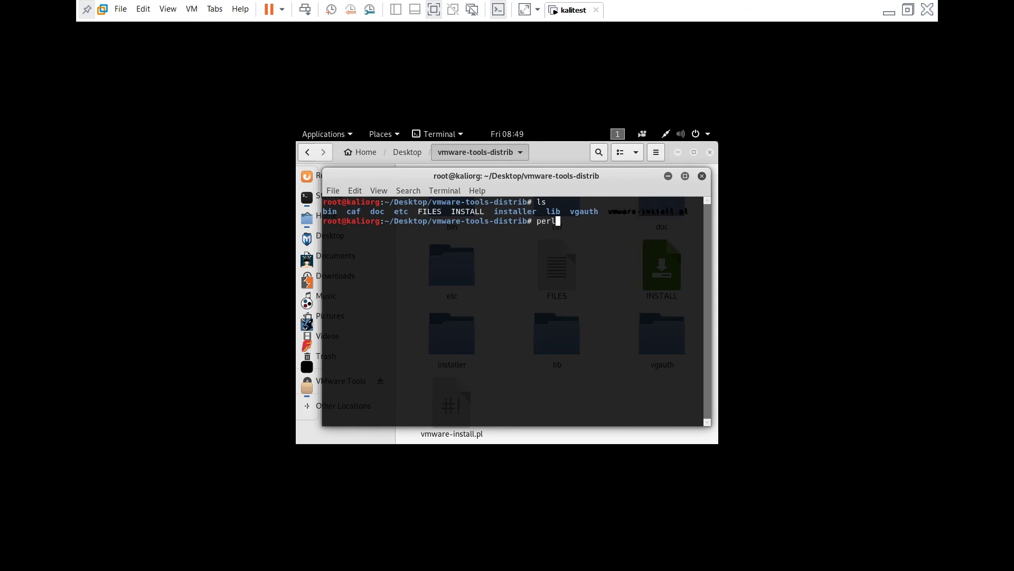
pyautogui.write('vmwa')
pyautogui.press('Tab')
pyautogui.press('Return')
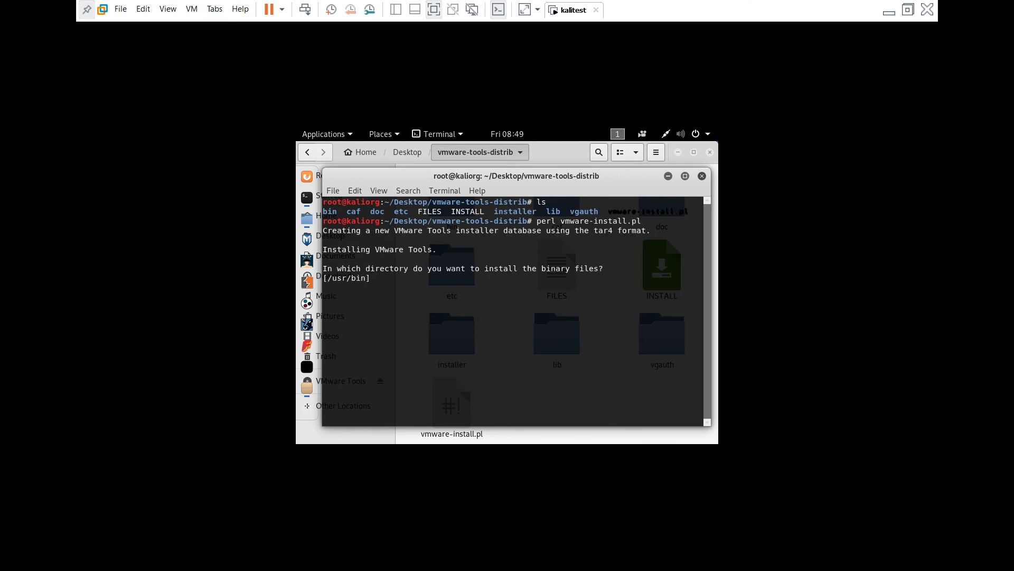
pyautogui.press('Return')
pyautogui.press('Return')
pyautogui.press('Return')
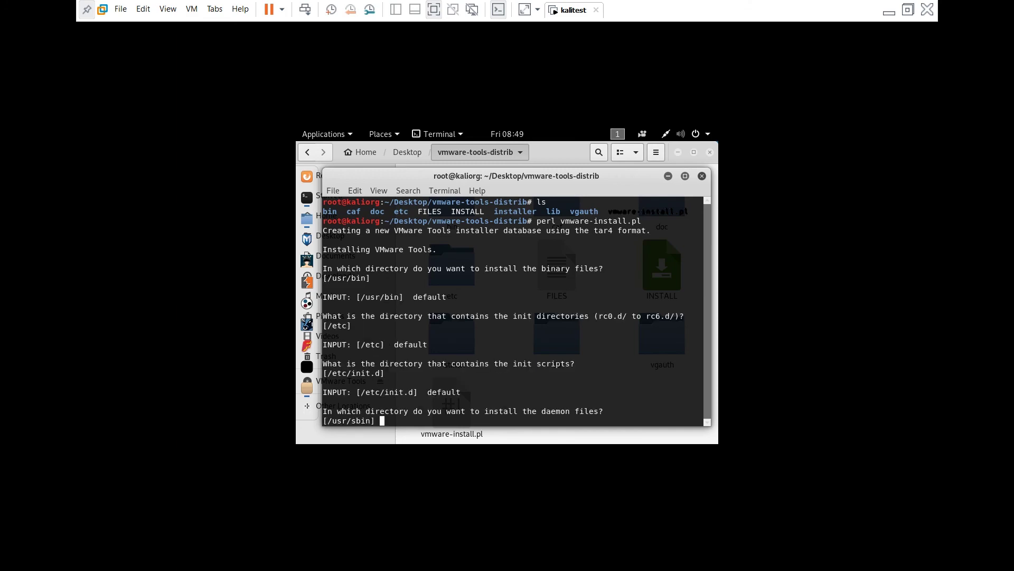
pyautogui.press('Return')
pyautogui.press('Return')
pyautogui.press('Return')
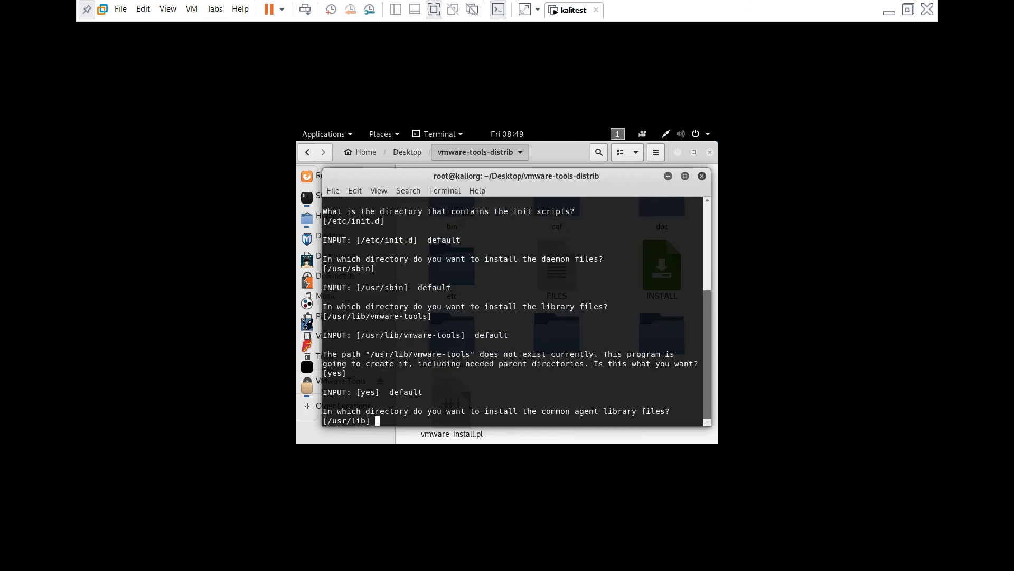
pyautogui.press('Return')
pyautogui.press('Return')
pyautogui.press('Return')
pyautogui.press('Return')
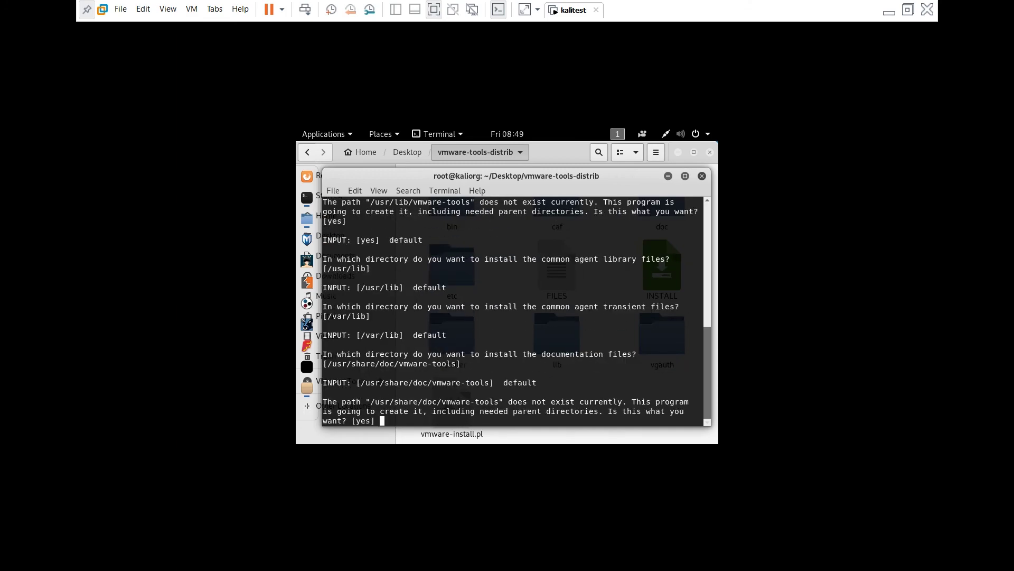
pyautogui.press('Return')
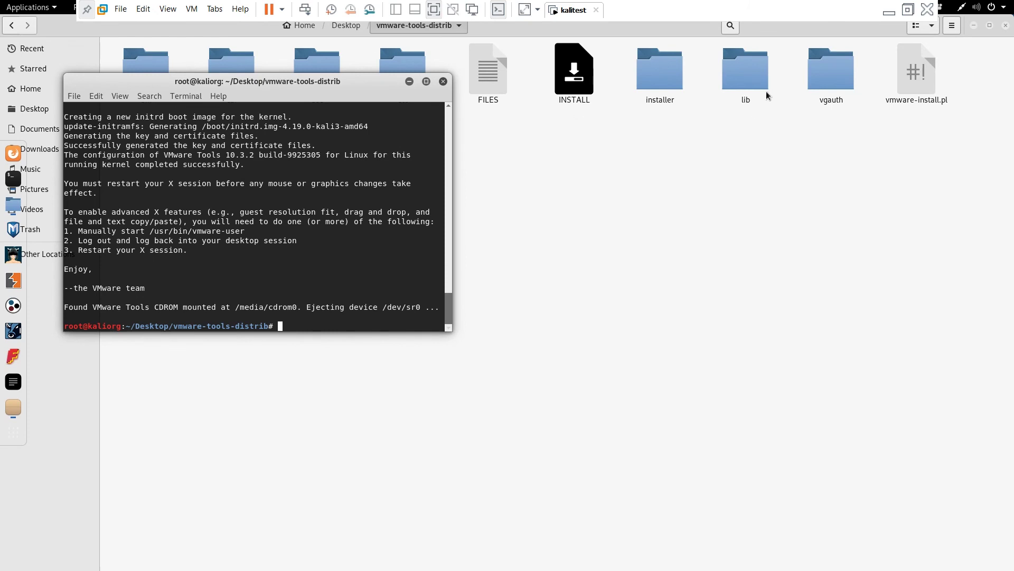
# Close the installer windows and move the Tools archive and folder to Trash.
pyautogui.click(442, 81)
pyautogui.click(1005, 26)
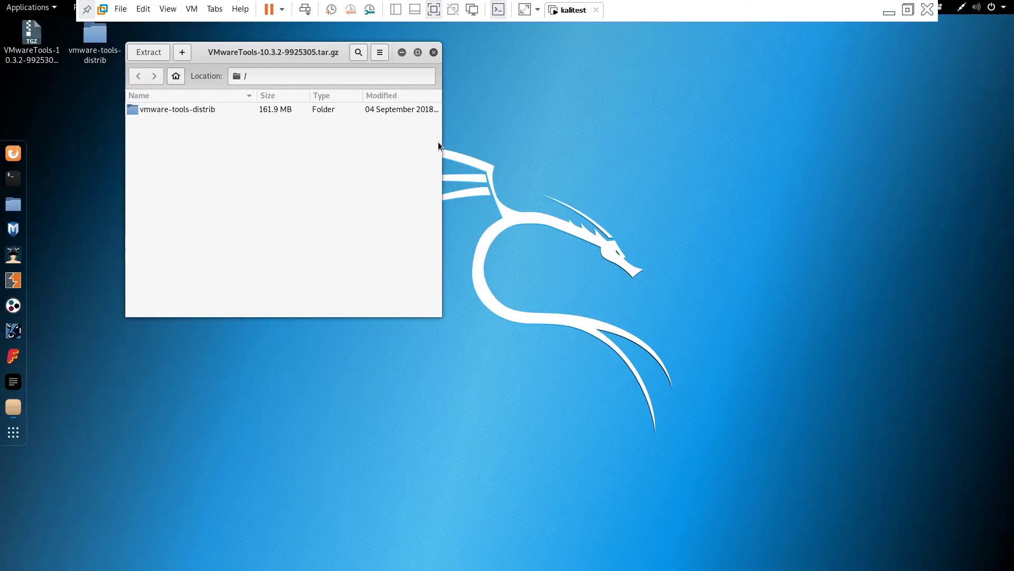
pyautogui.click(434, 52)
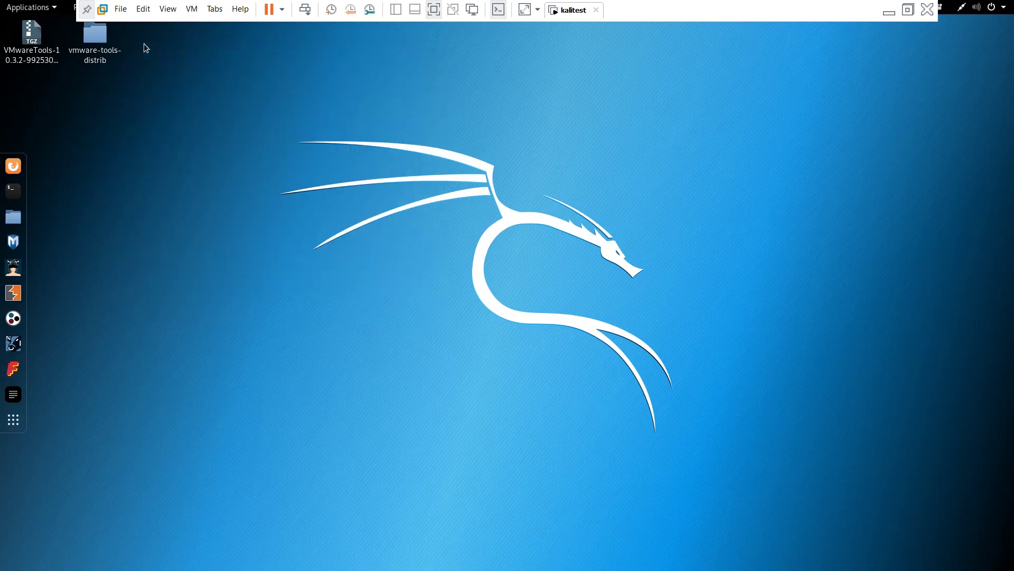
pyautogui.click(56, 53)
pyautogui.keyDown('ctrl'); pyautogui.click(75, 51); pyautogui.keyUp('ctrl')
pyautogui.rightClick(82, 53)
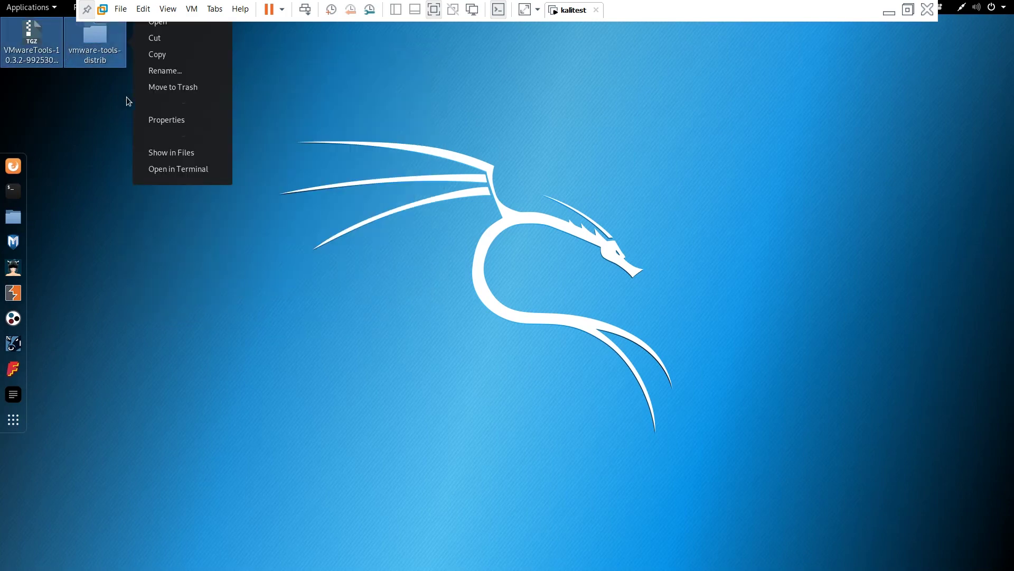
pyautogui.click(182, 87)
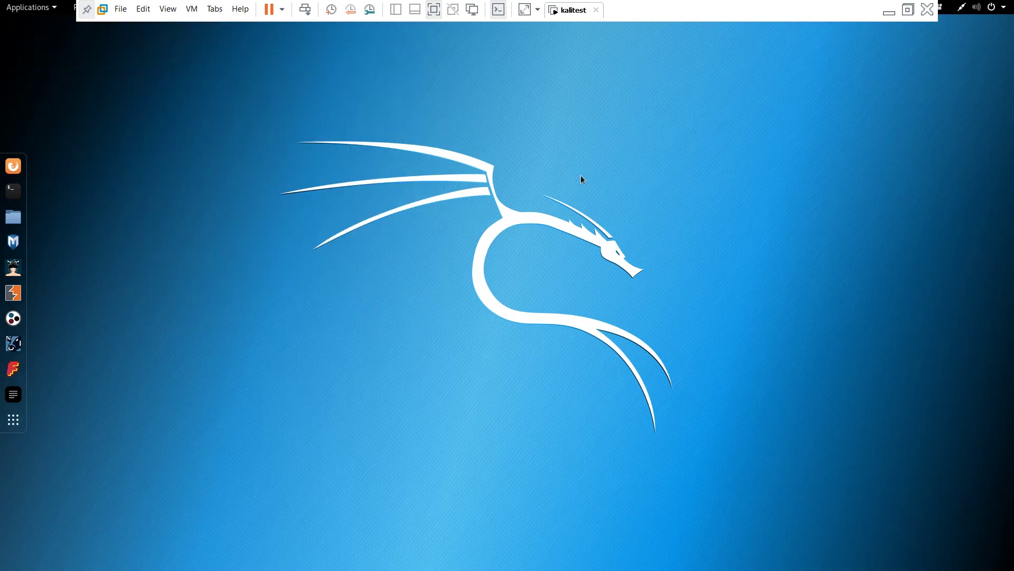
# In a maximized desktop terminal, run uname -r, clear the screen, and type THANKYOU.
pyautogui.rightClick(269, 154)
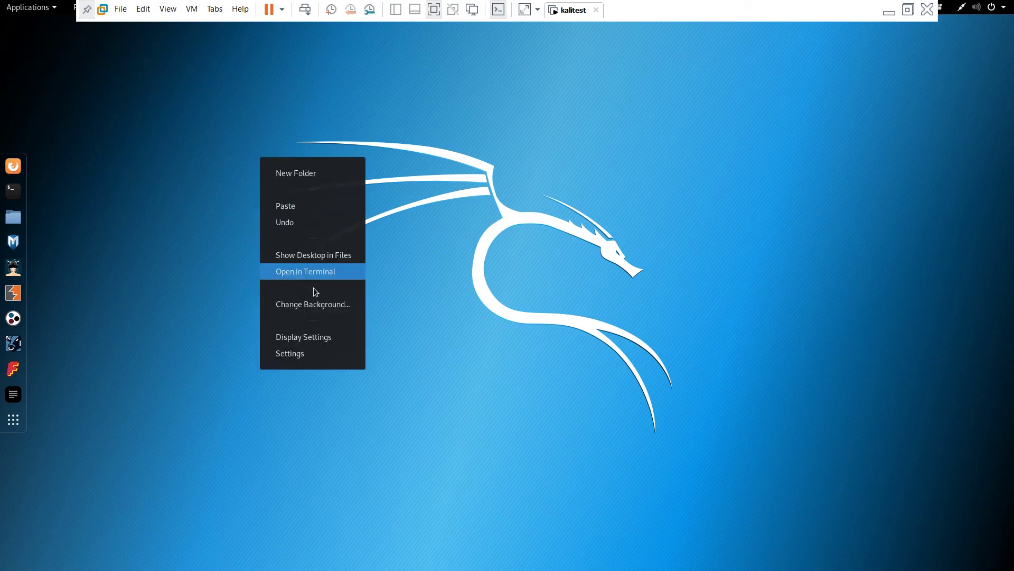
pyautogui.click(312, 271)
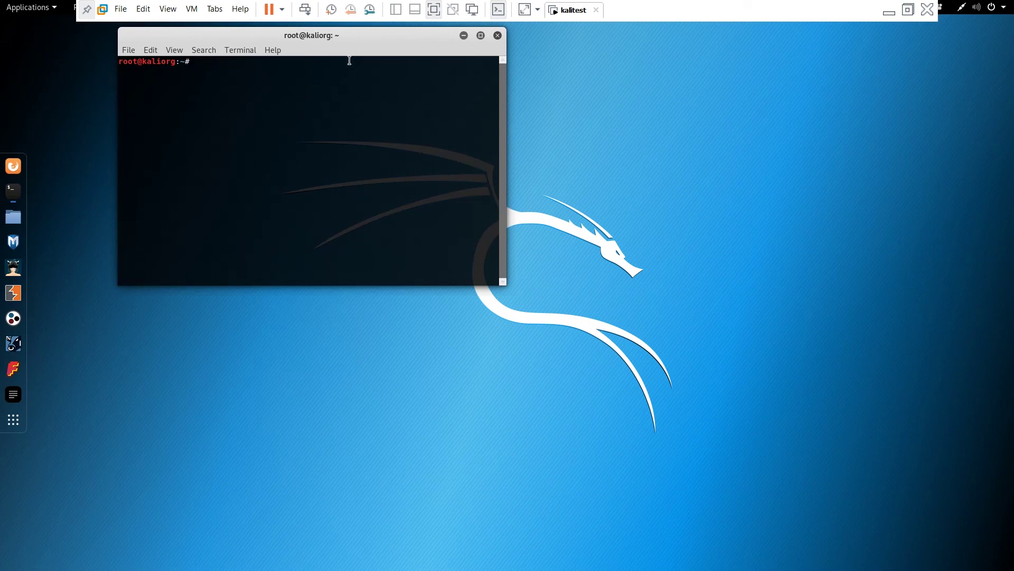
pyautogui.doubleClick(347, 35)
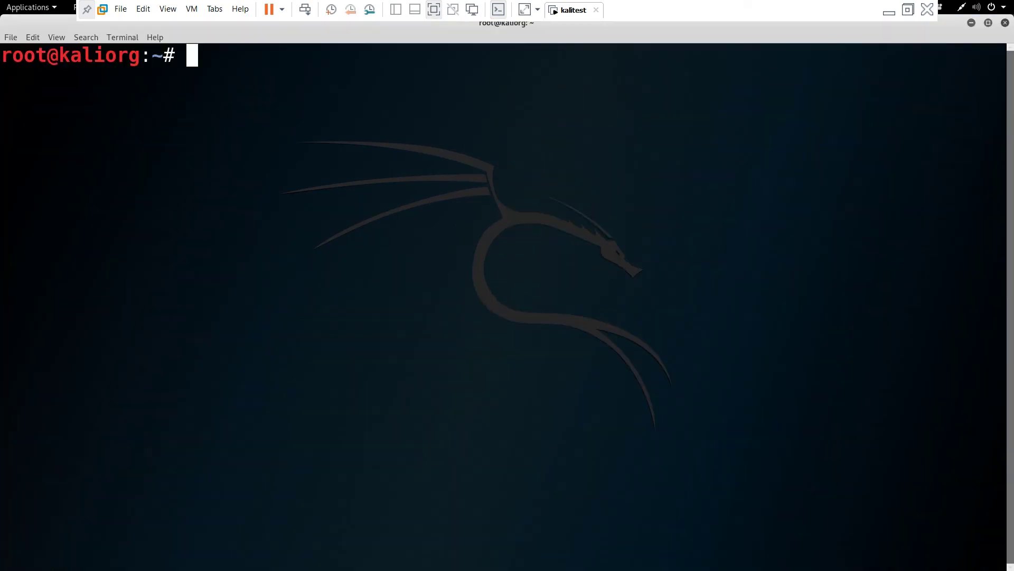
pyautogui.write('uname ')
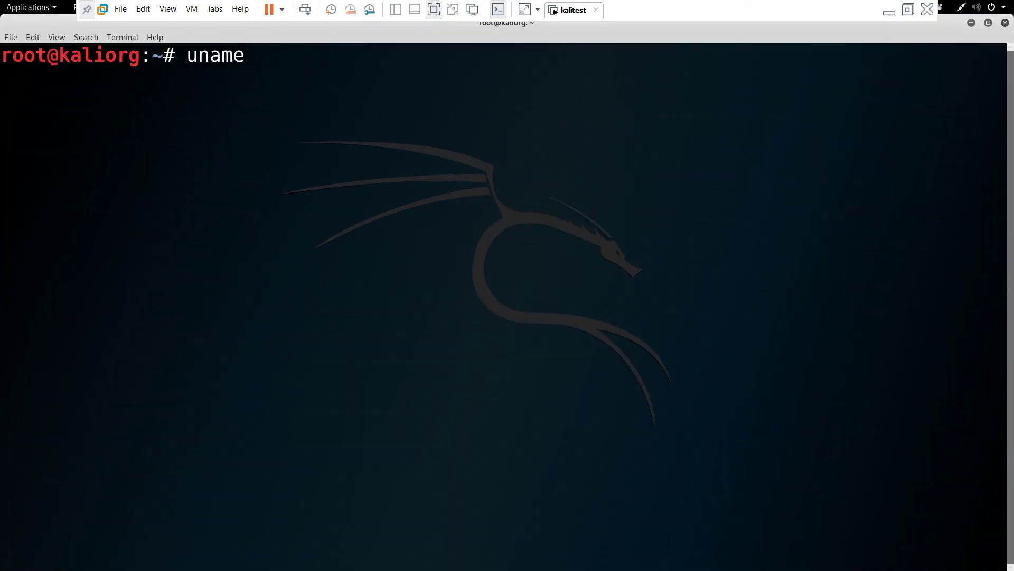
pyautogui.write('-r')
pyautogui.press('Return')
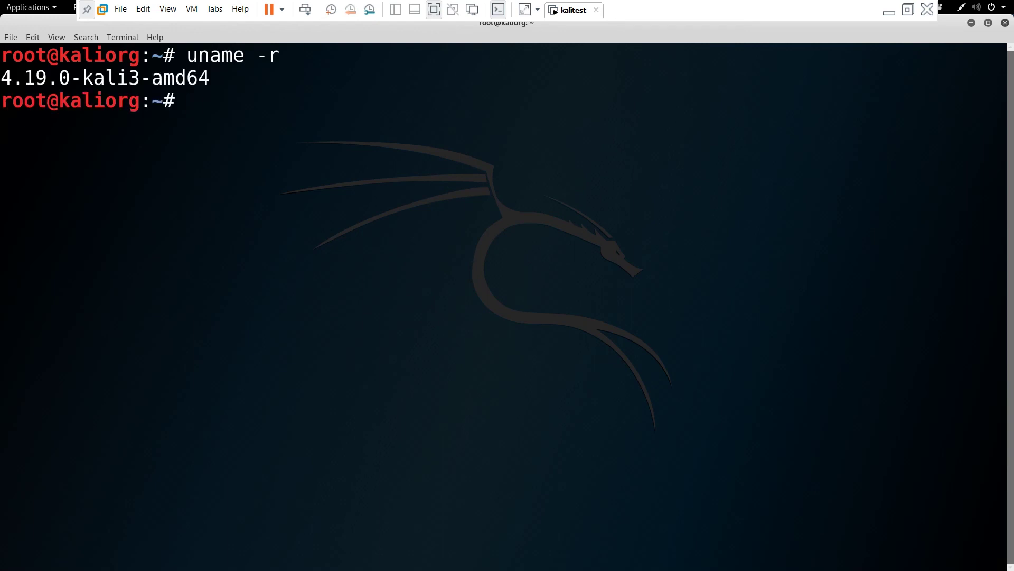
pyautogui.write('clear')
pyautogui.press('Return')
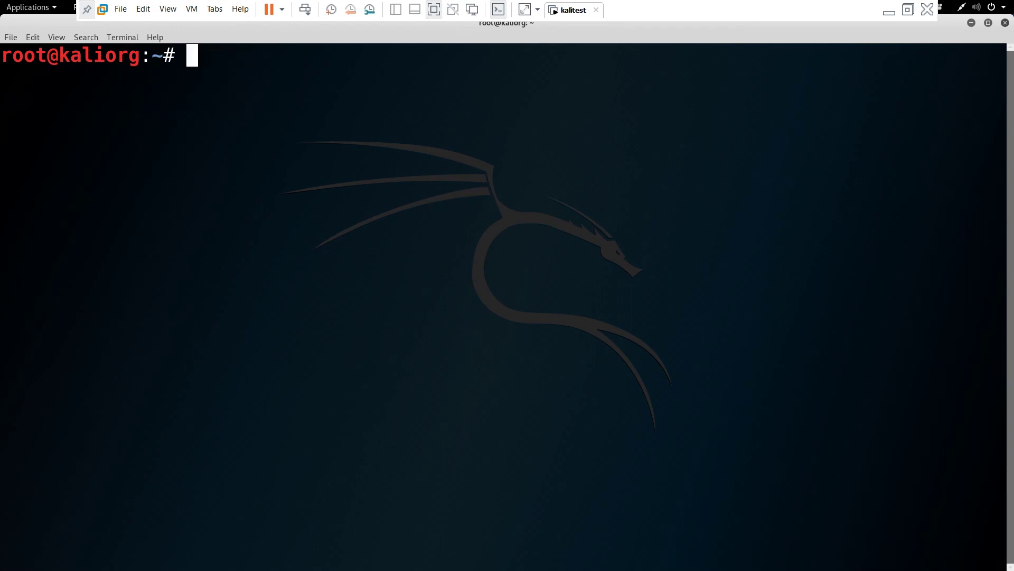
pyautogui.write('THANK')
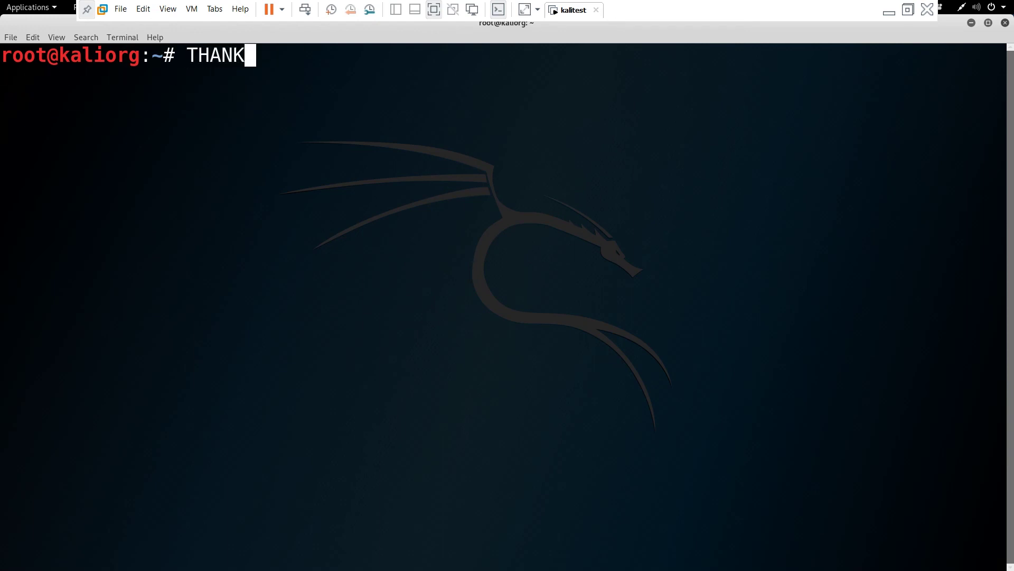
pyautogui.write('YOU')
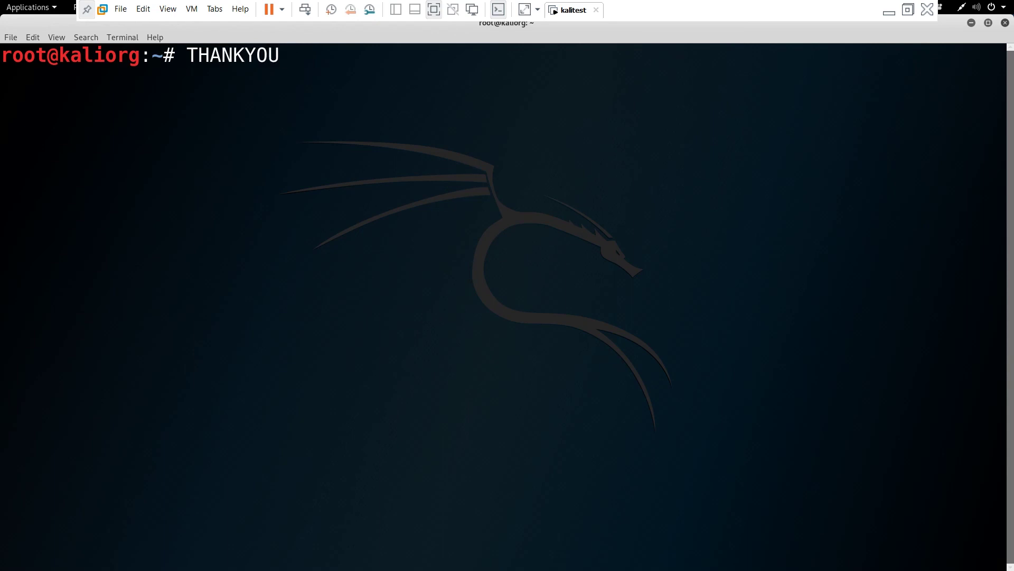